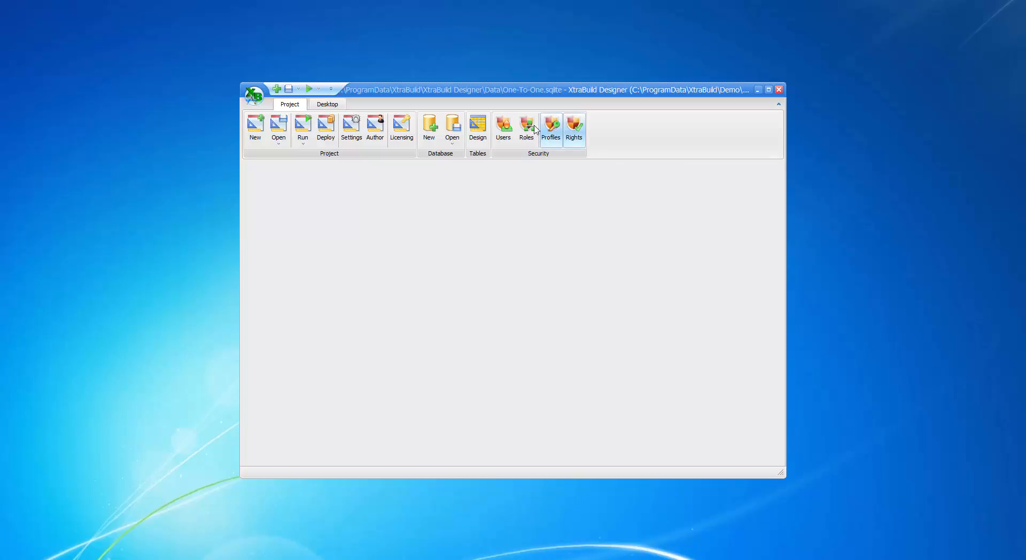
# Step: Open the database table design and add a new table named Customers
pyautogui.click(478, 133)
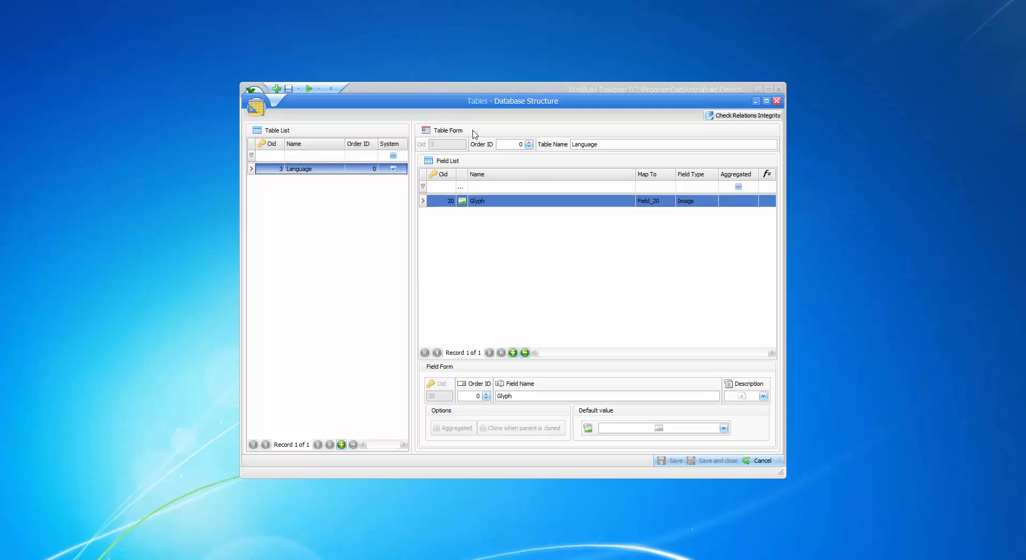
pyautogui.click(342, 445)
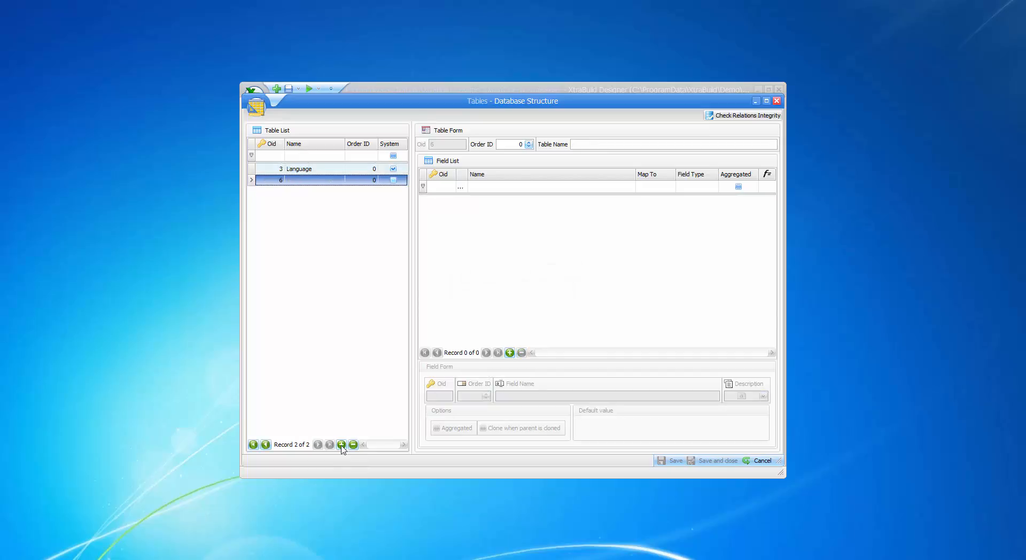
pyautogui.click(585, 147)
pyautogui.click(585, 145)
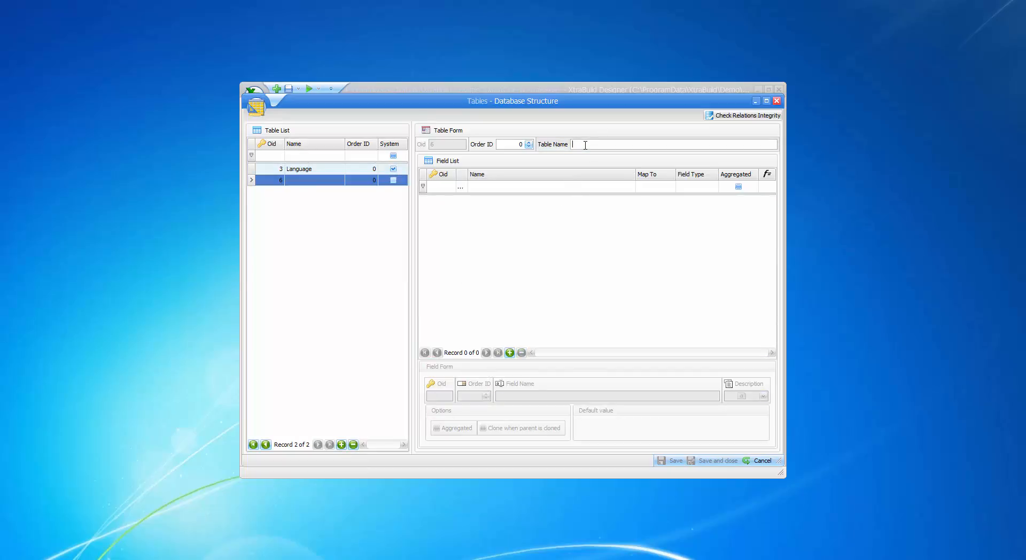
pyautogui.write('Customers')
# Step: Add another new table named Invoices
pyautogui.click(345, 444)
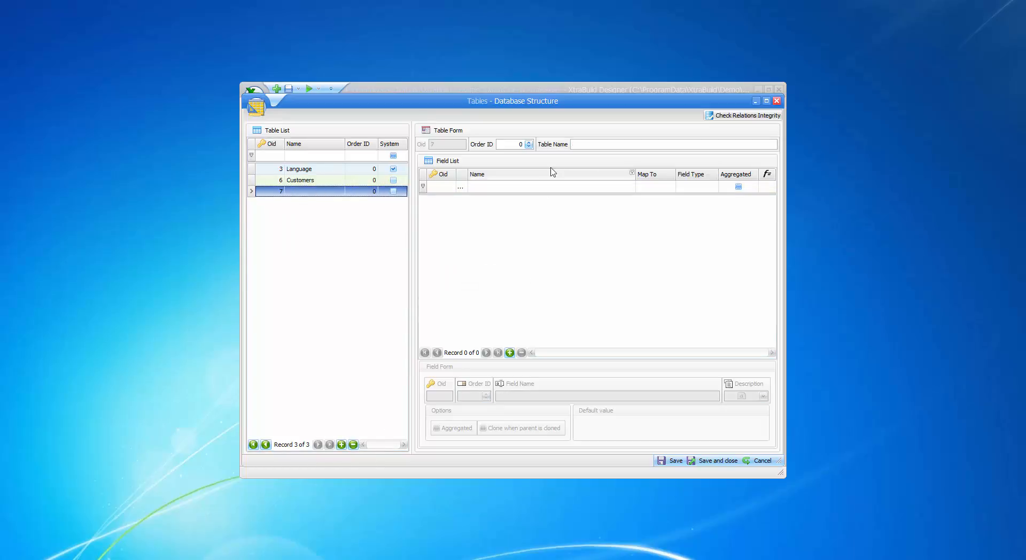
pyautogui.click(586, 143)
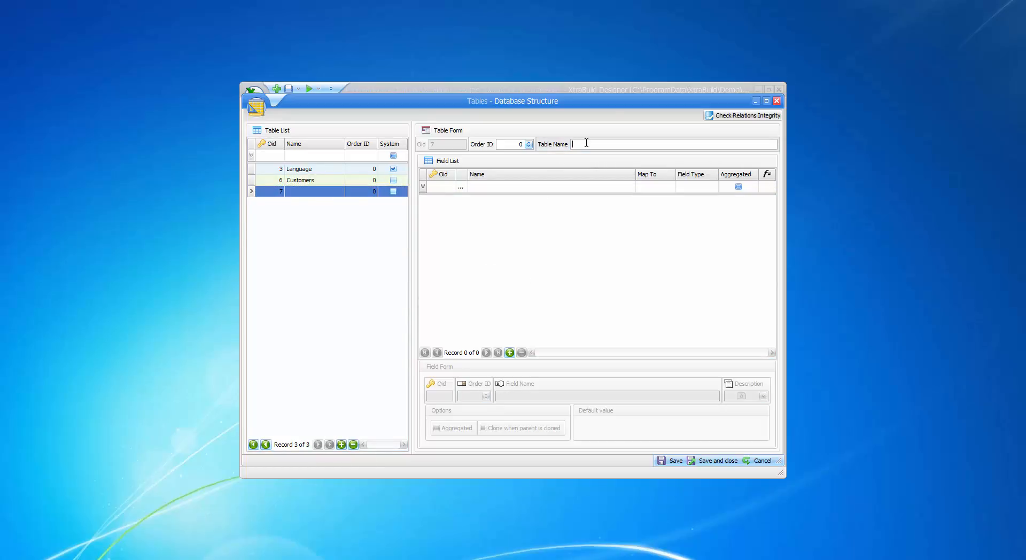
pyautogui.write('Invoices')
pyautogui.click(352, 282)
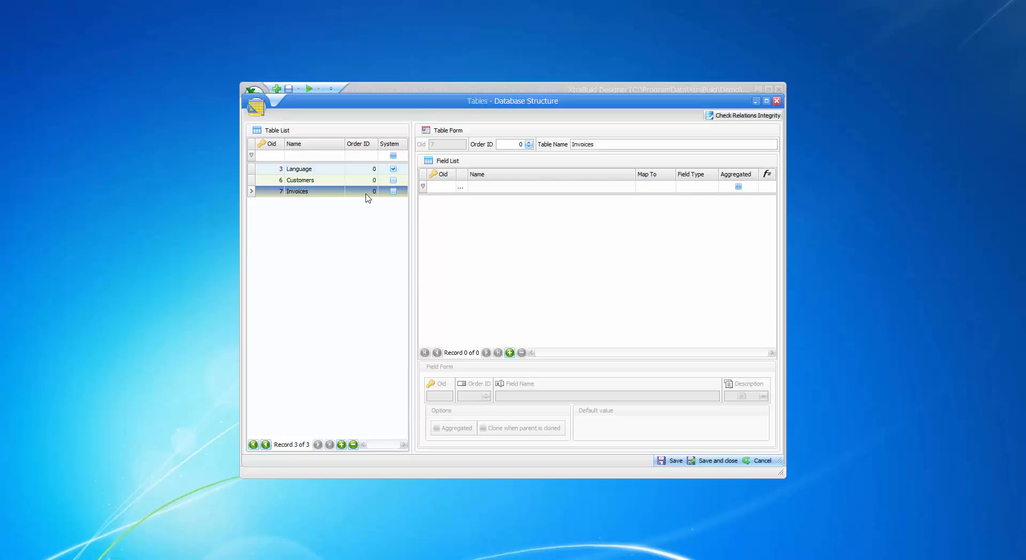
# Step: Add a grid lookup relation field to the Invoices table that points to the Customers table
pyautogui.click(331, 194)
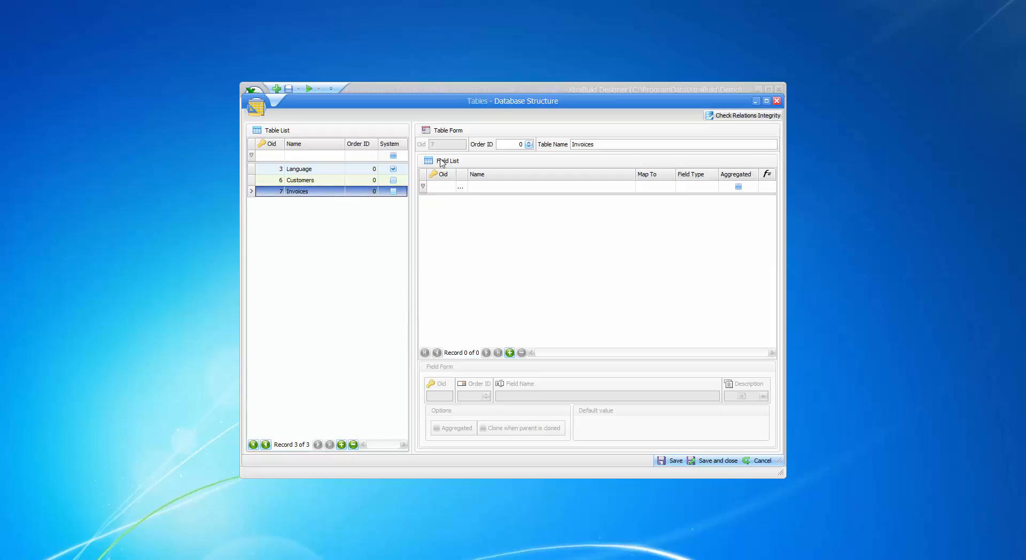
pyautogui.click(510, 353)
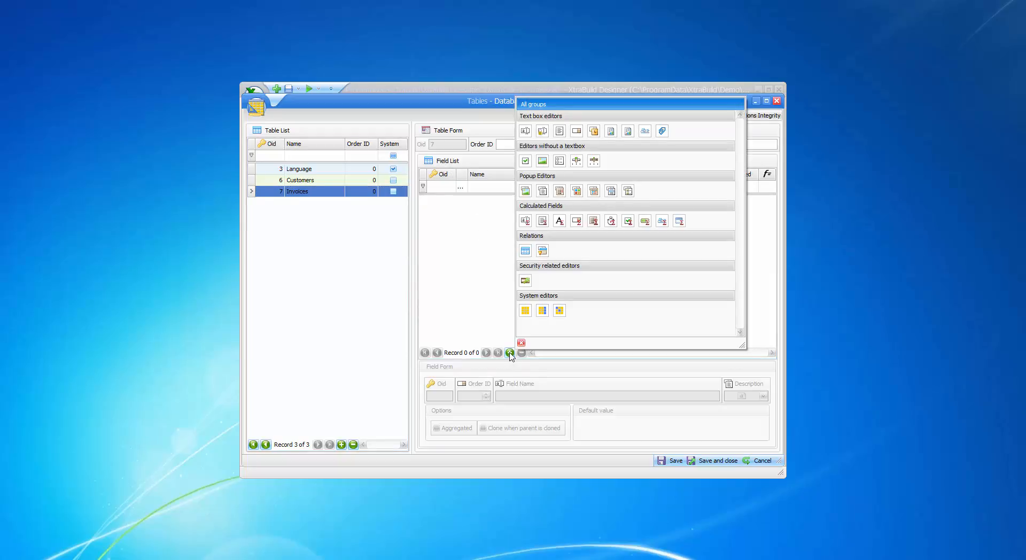
pyautogui.click(542, 251)
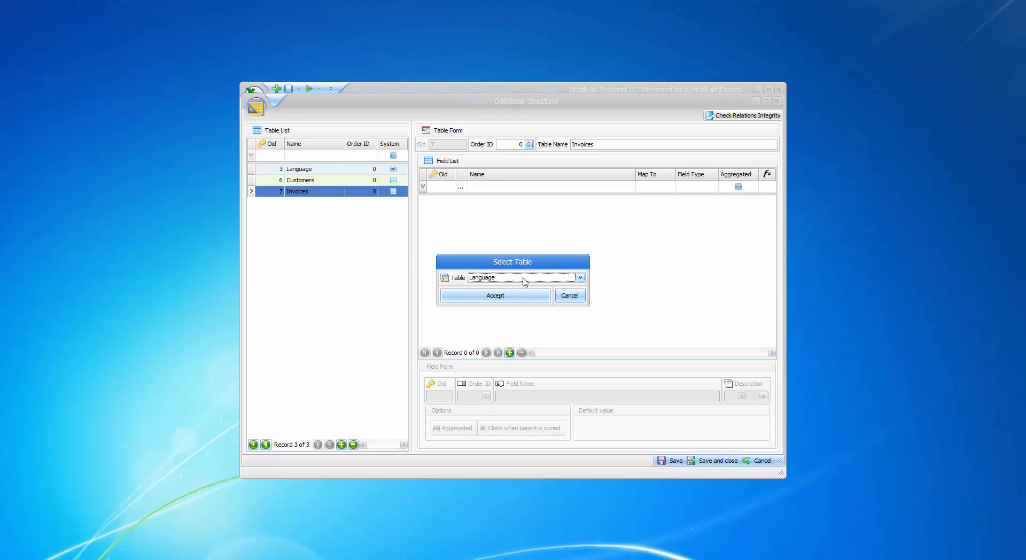
pyautogui.click(525, 281)
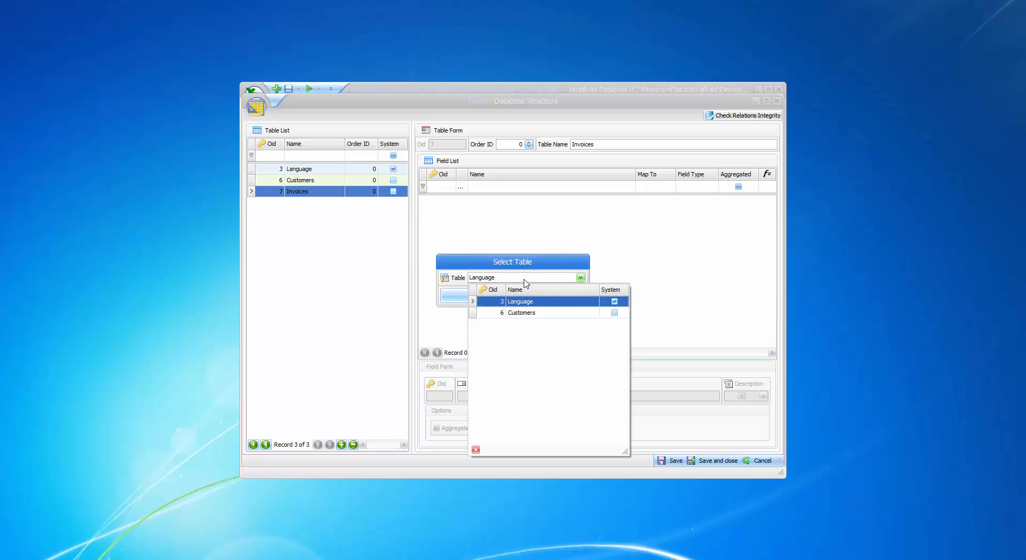
pyautogui.click(525, 315)
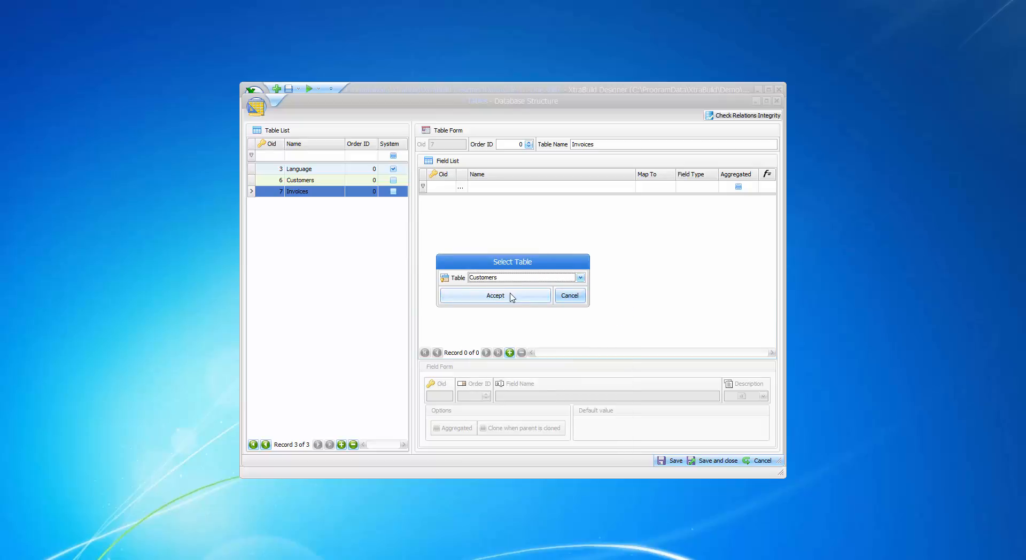
pyautogui.click(511, 295)
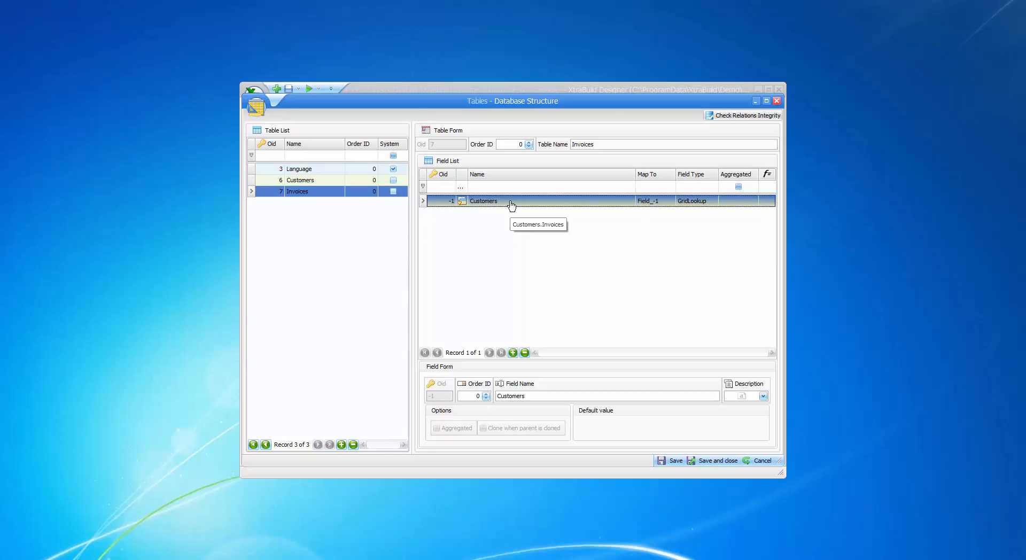
# Step: Check the relation fields in the Customers and Invoices tables, and save and close the database structure
pyautogui.click(313, 181)
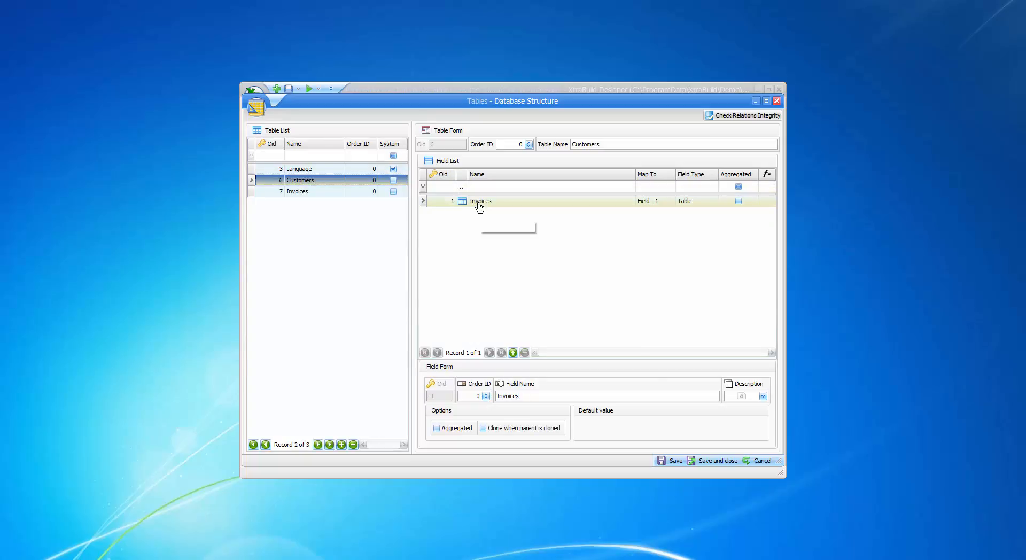
pyautogui.click(317, 192)
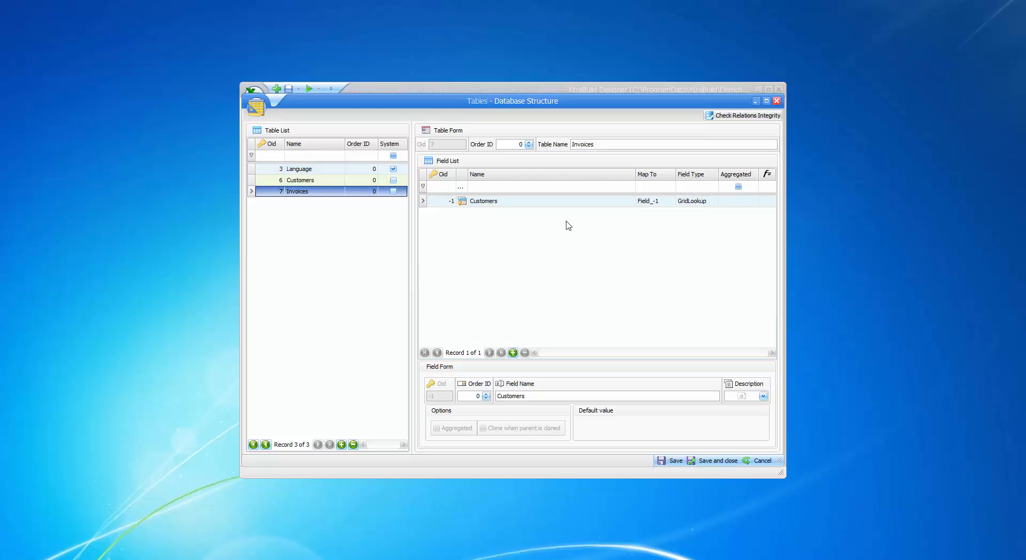
pyautogui.click(716, 460)
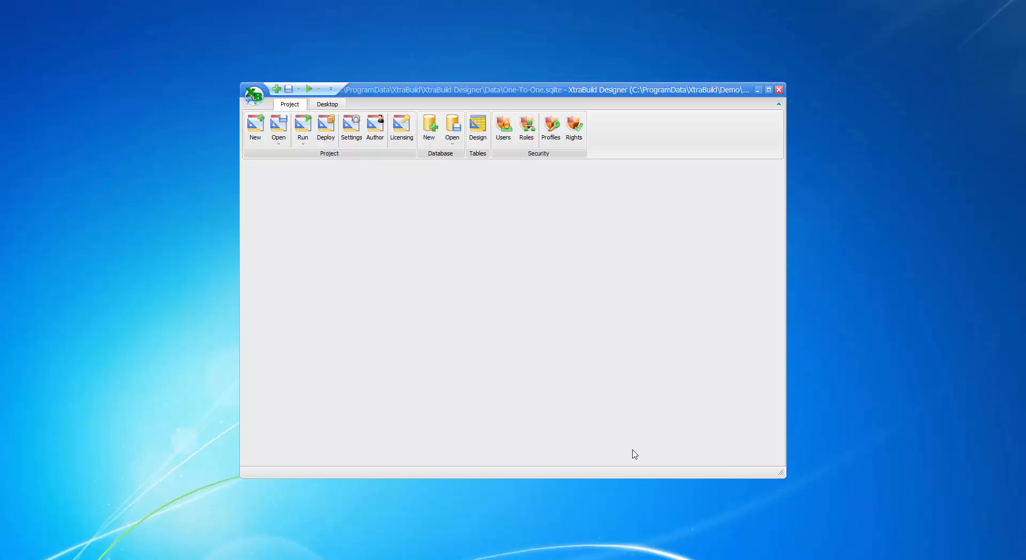
# Step: Create a new standard grid view based on the Invoices table
pyautogui.click(324, 104)
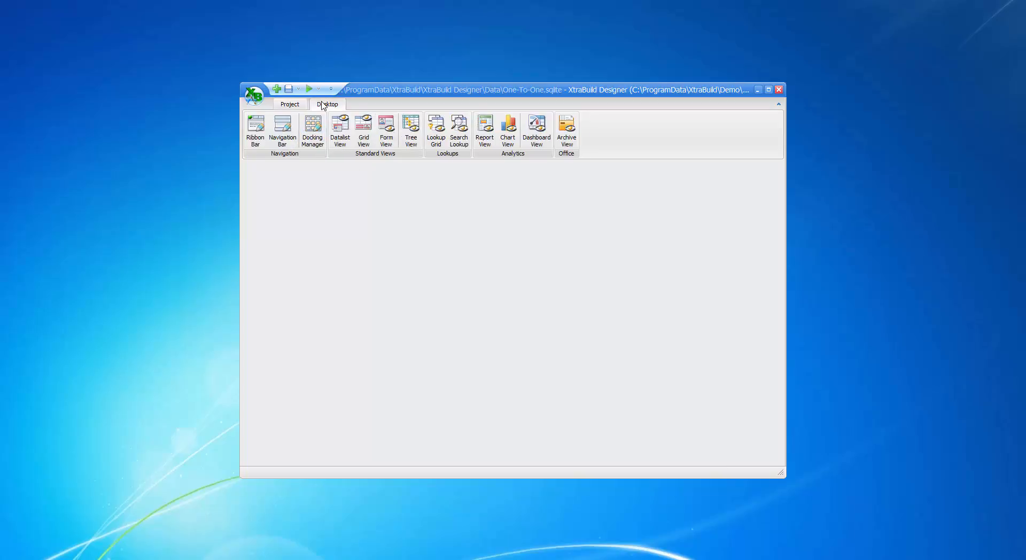
pyautogui.click(365, 140)
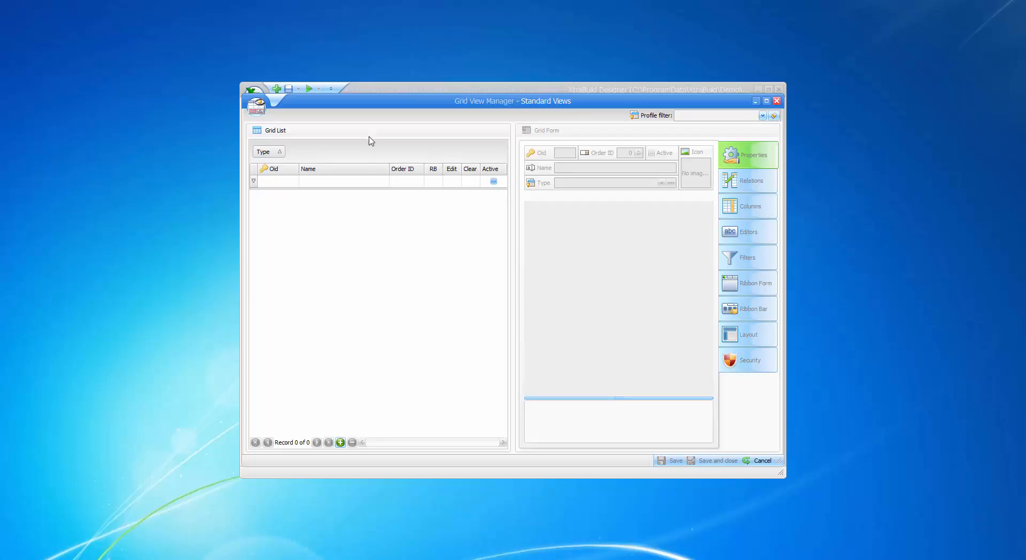
pyautogui.click(340, 442)
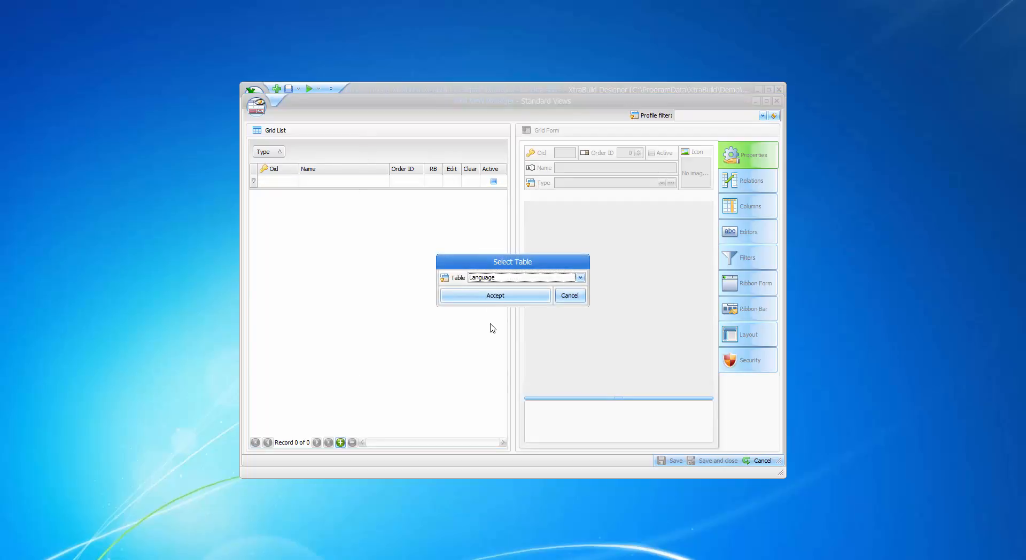
pyautogui.click(494, 278)
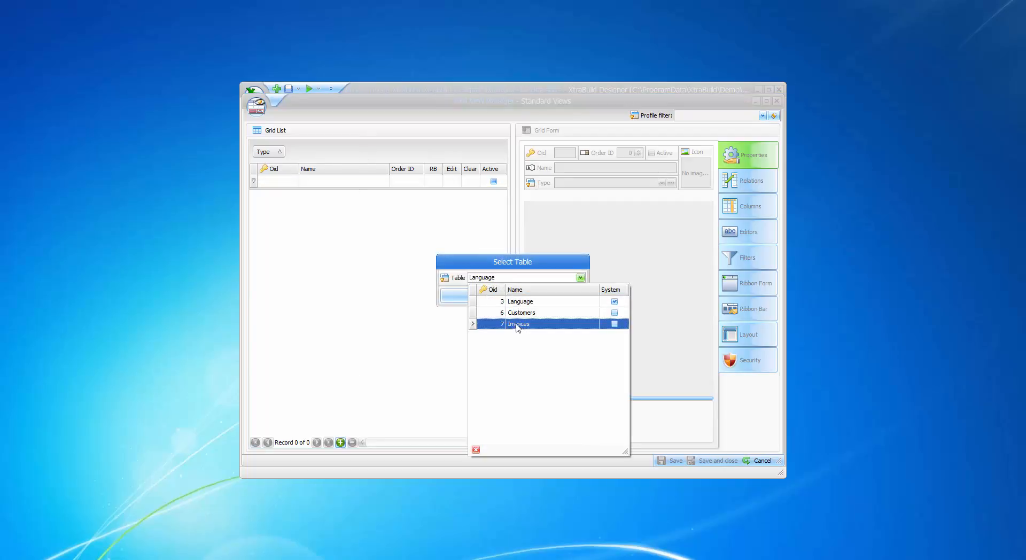
pyautogui.click(516, 324)
pyautogui.click(496, 296)
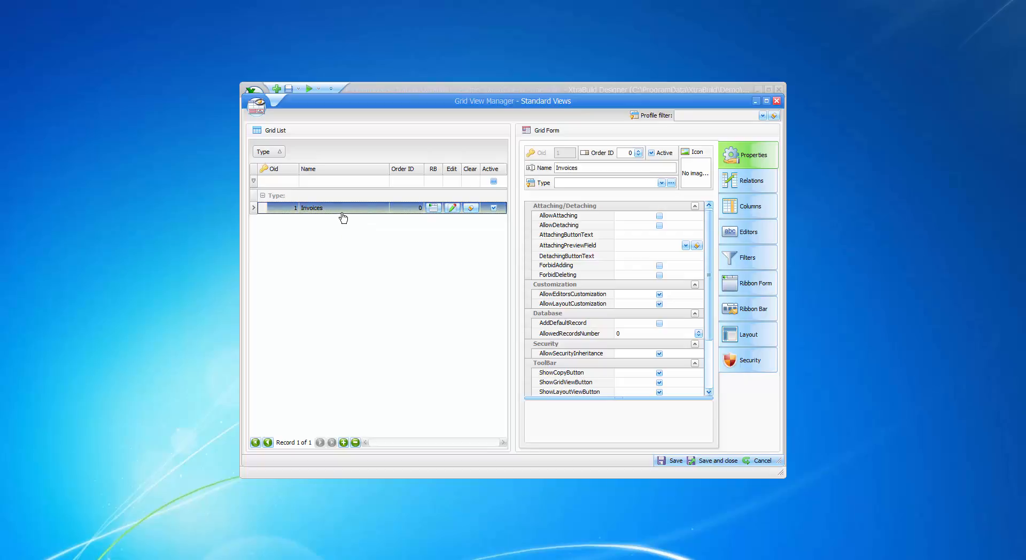
# Step: Show the relations of the Invoices grid view and select the Customers relation
pyautogui.click(752, 182)
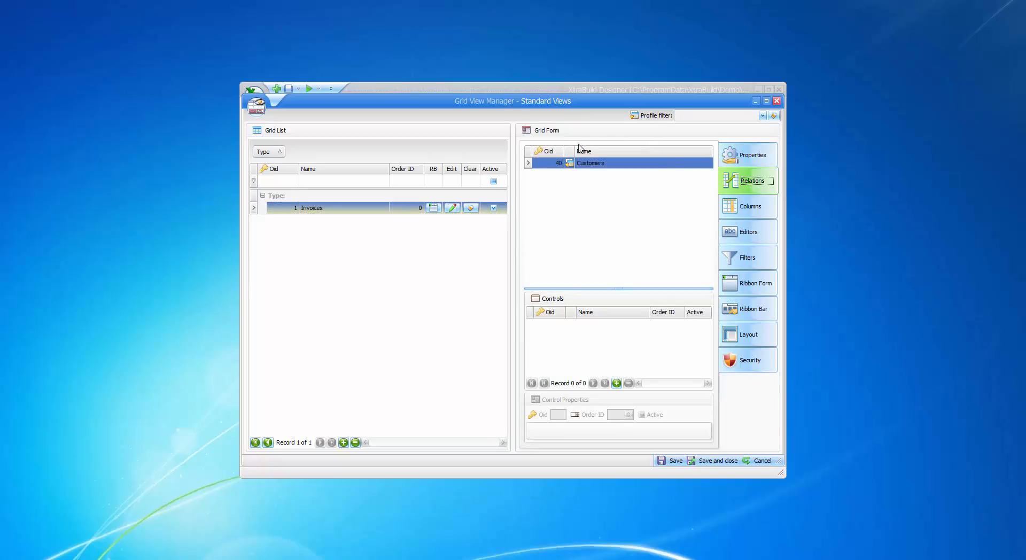
pyautogui.click(404, 206)
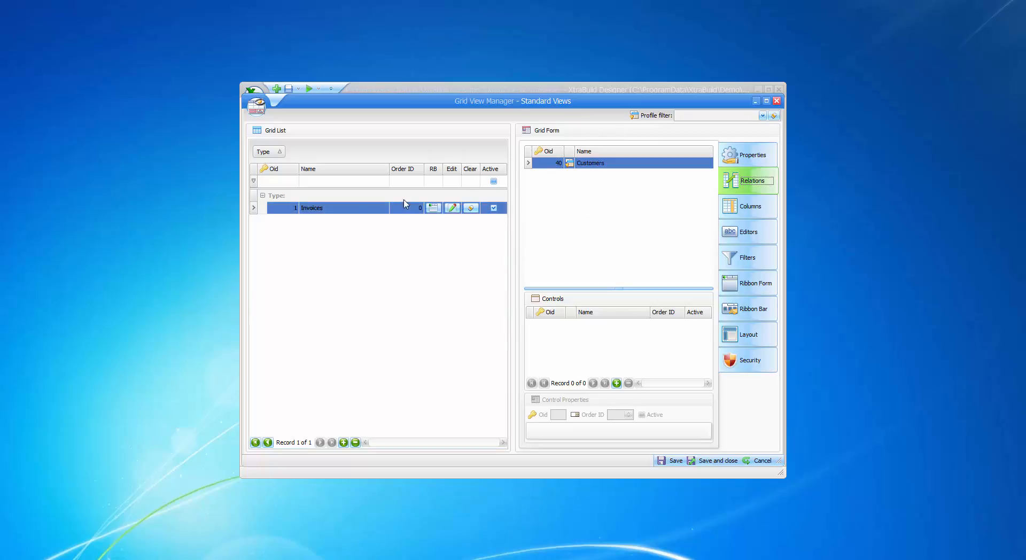
pyautogui.click(599, 164)
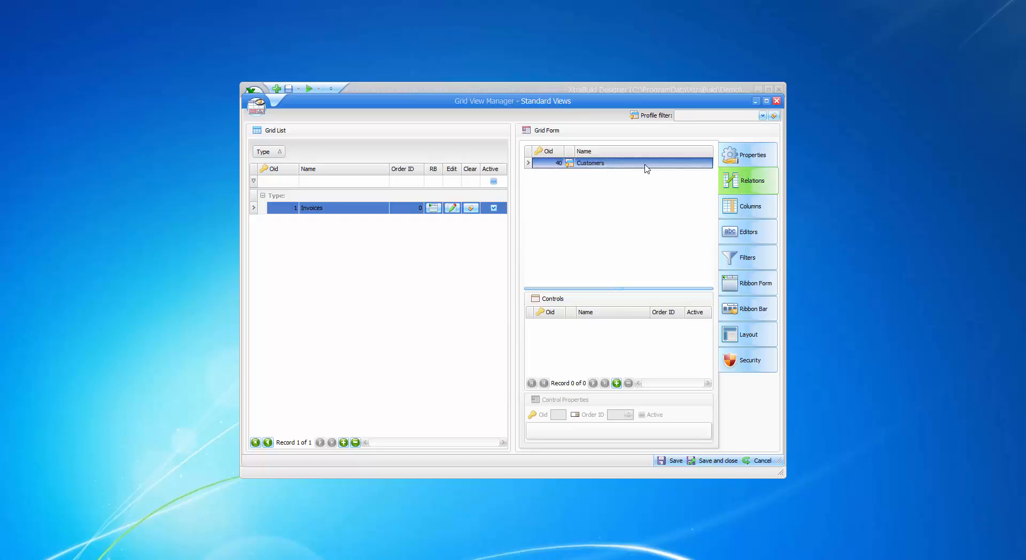
# Step: Open the Invoices view's form layout customization, examine which hidden items are available, and leave without saving
pyautogui.click(452, 207)
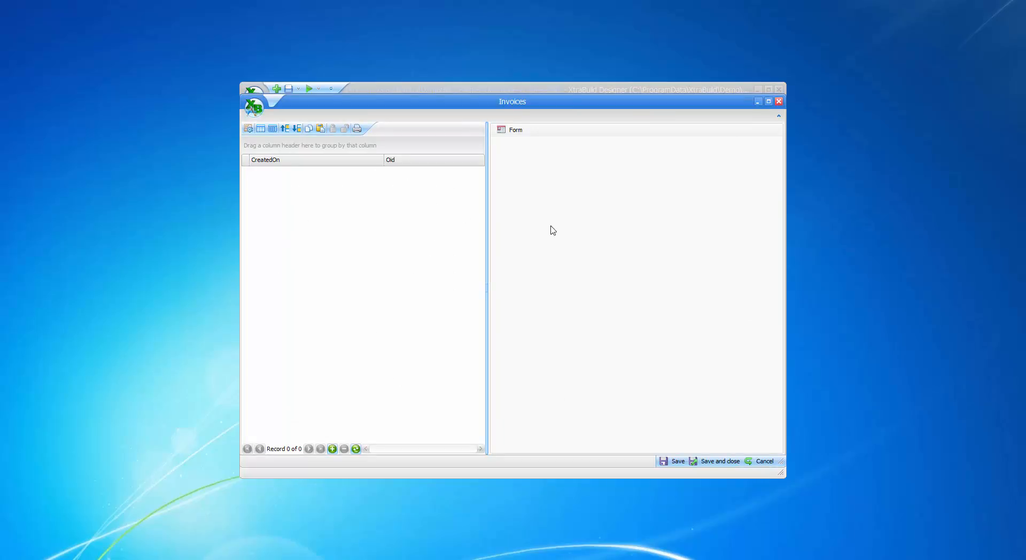
pyautogui.rightClick(609, 193)
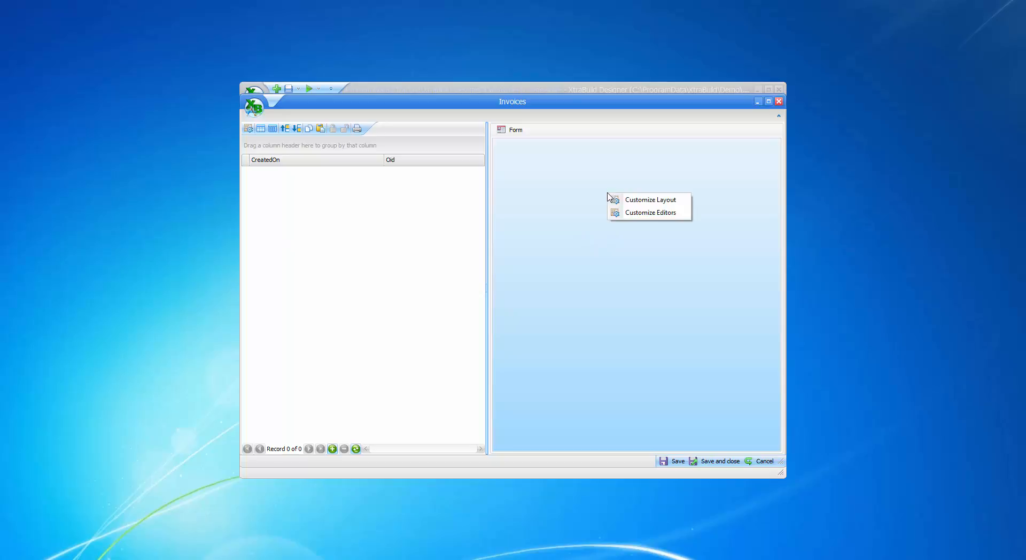
pyautogui.click(650, 201)
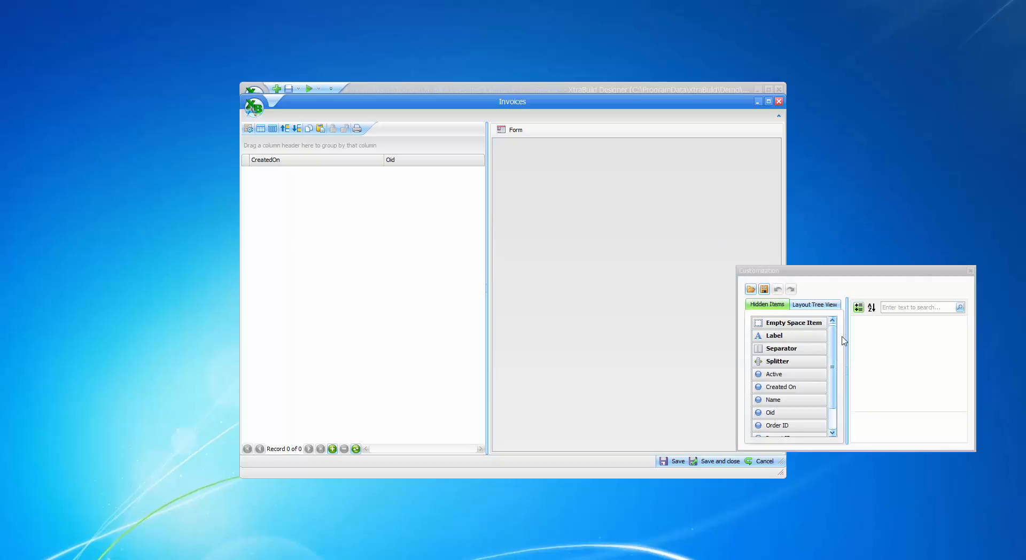
pyautogui.moveTo(837, 346); pyautogui.dragTo(838, 364)
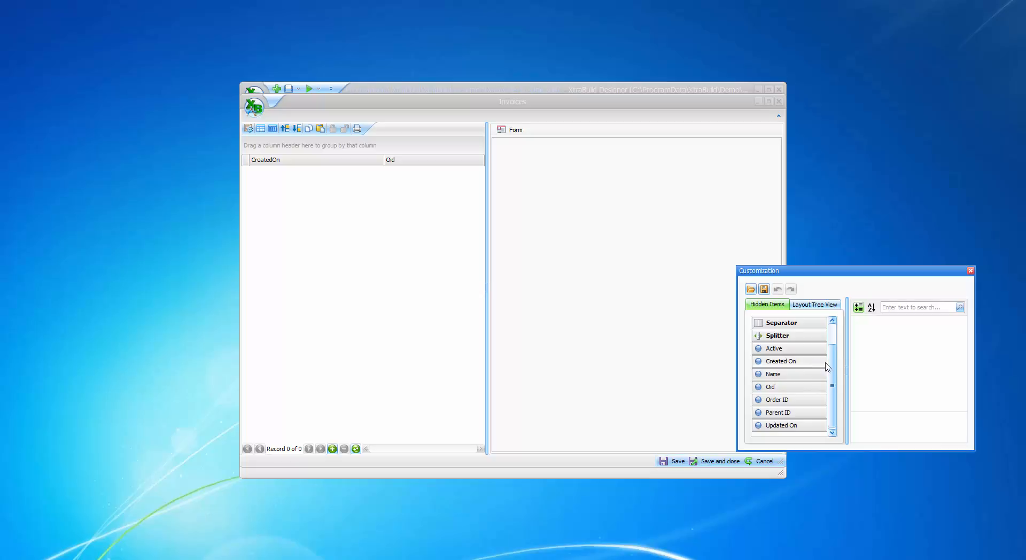
pyautogui.click(971, 270)
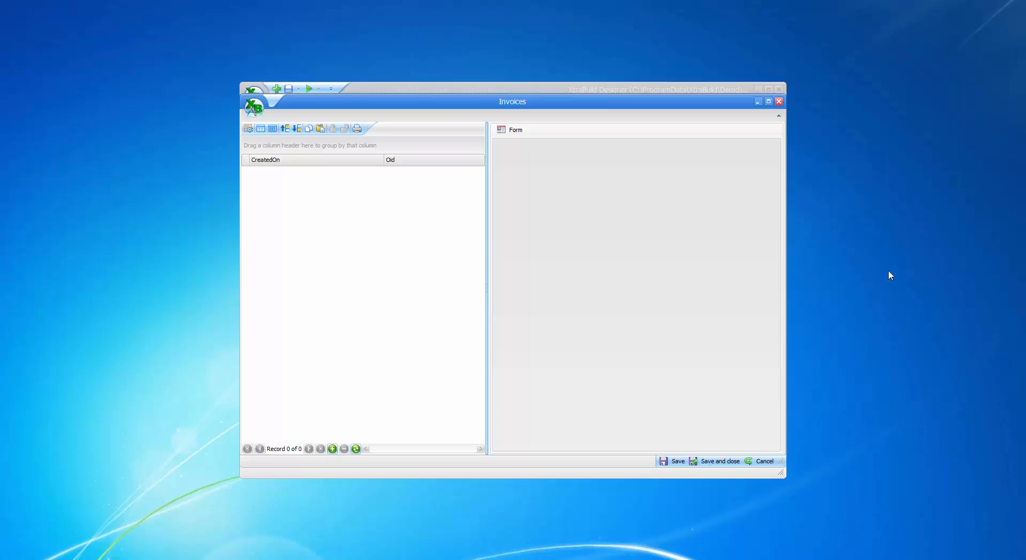
pyautogui.click(764, 461)
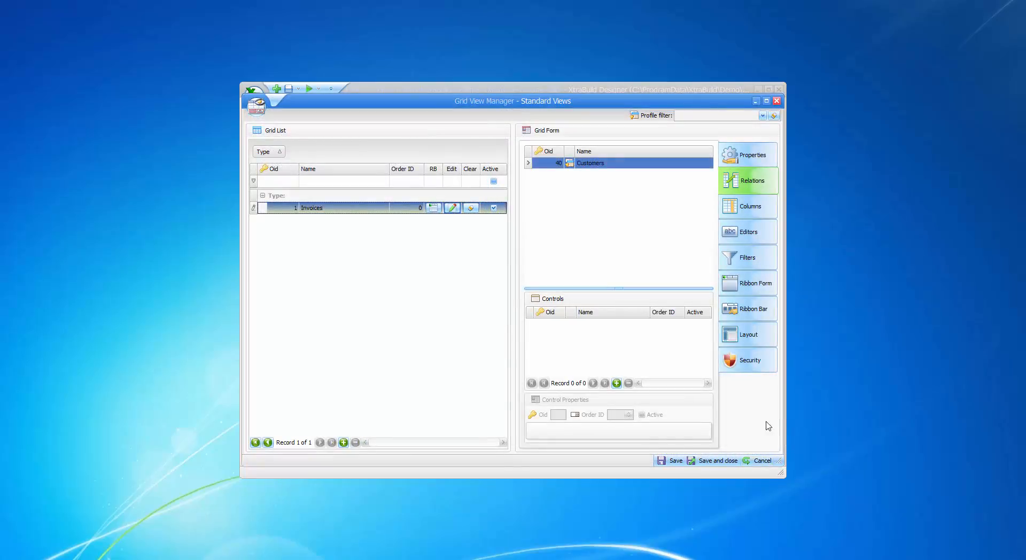
# Step: Add a lookup grid control to the Customers relation of the Invoices grid view
pyautogui.click(666, 163)
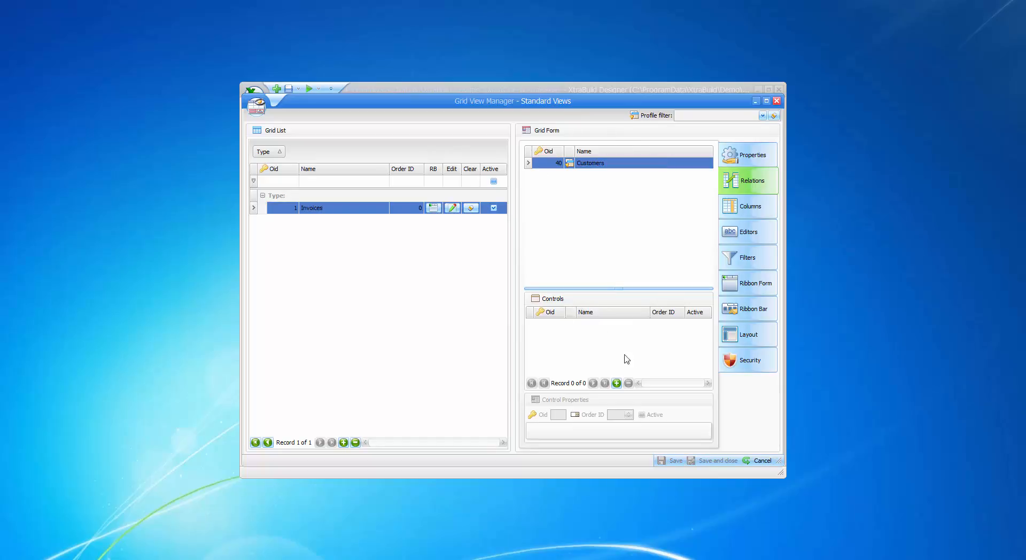
pyautogui.click(617, 383)
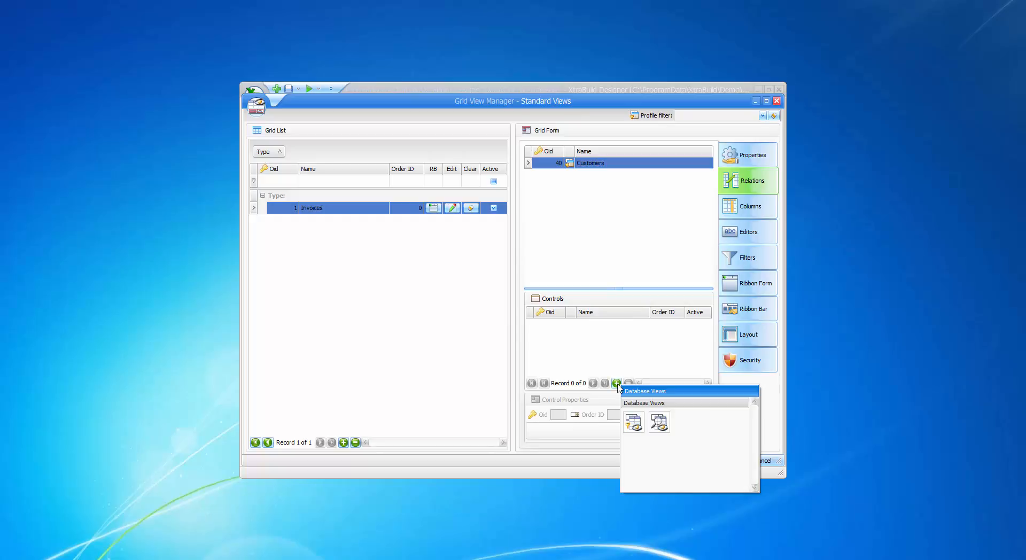
pyautogui.click(634, 423)
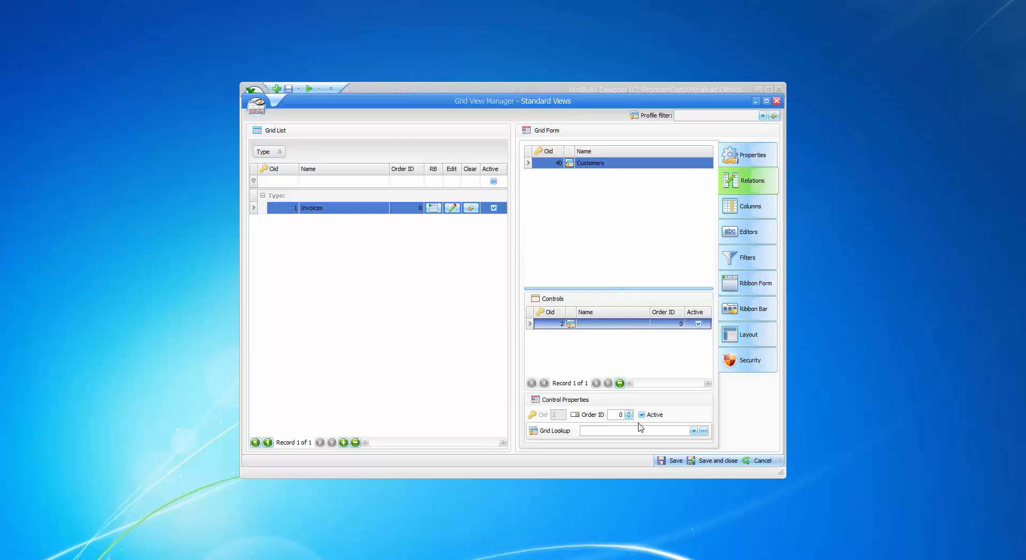
# Step: Check which grid lookups the new control offers, and move the Grid View Manager window down to uncover the main window's commands
pyautogui.click(693, 431)
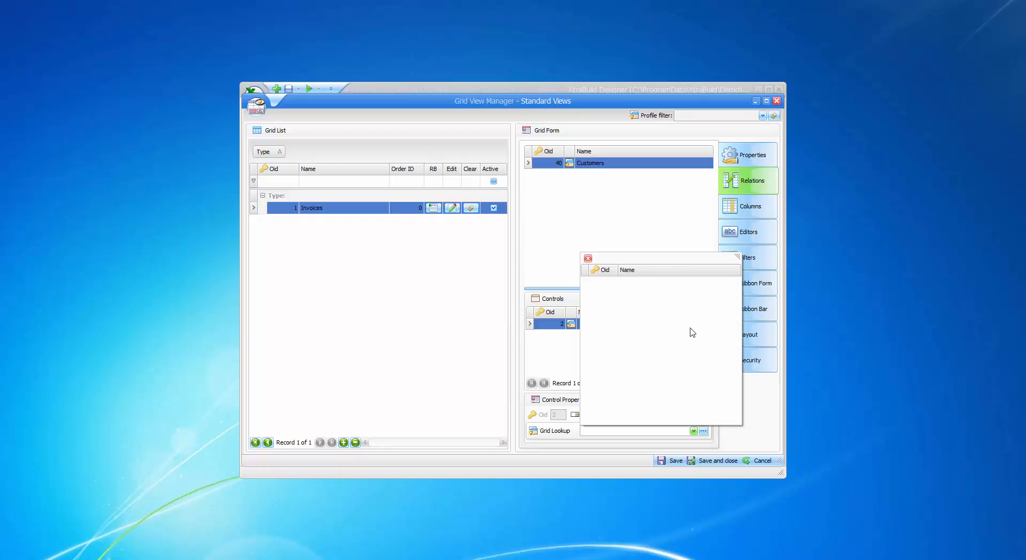
pyautogui.click(601, 236)
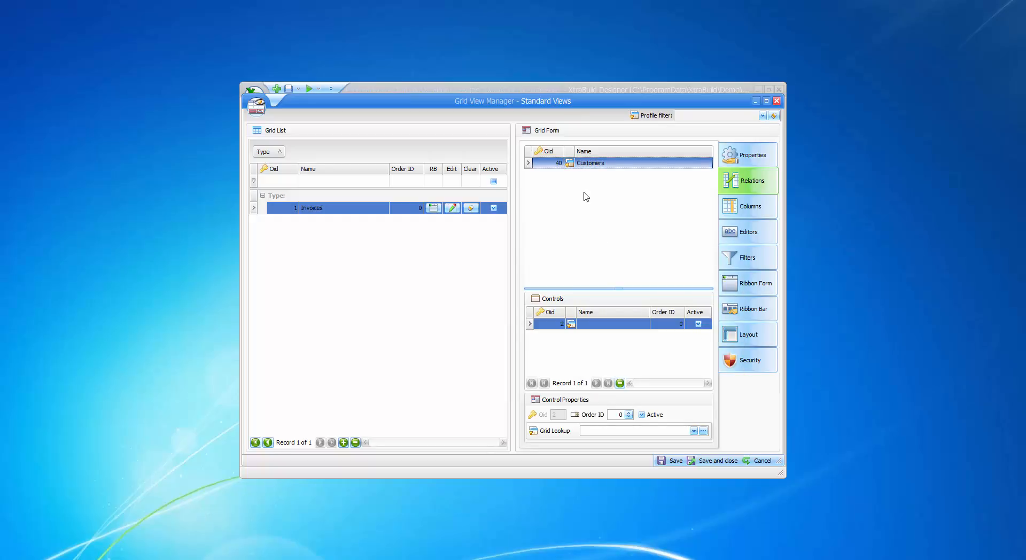
pyautogui.moveTo(559, 112); pyautogui.dragTo(557, 181)
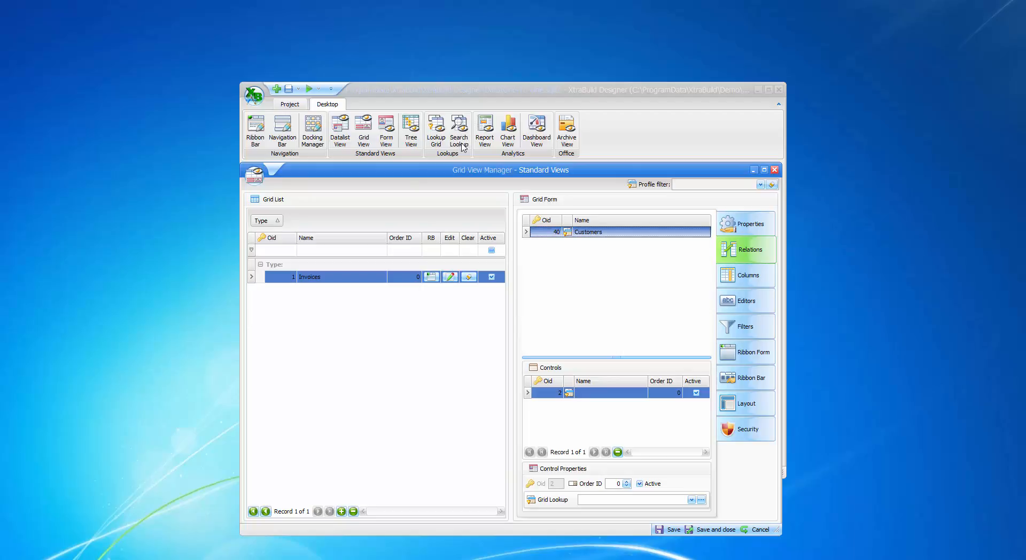
# Step: Open the lookup grid manager from the control's grid lookup property, create a lookup grid for the Customers table, and save it
pyautogui.click(701, 500)
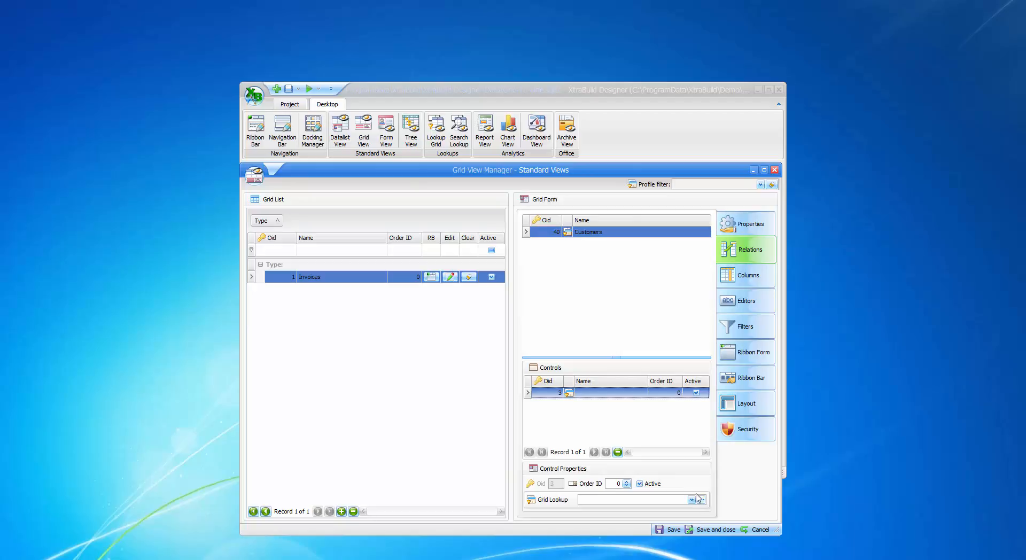
pyautogui.click(701, 501)
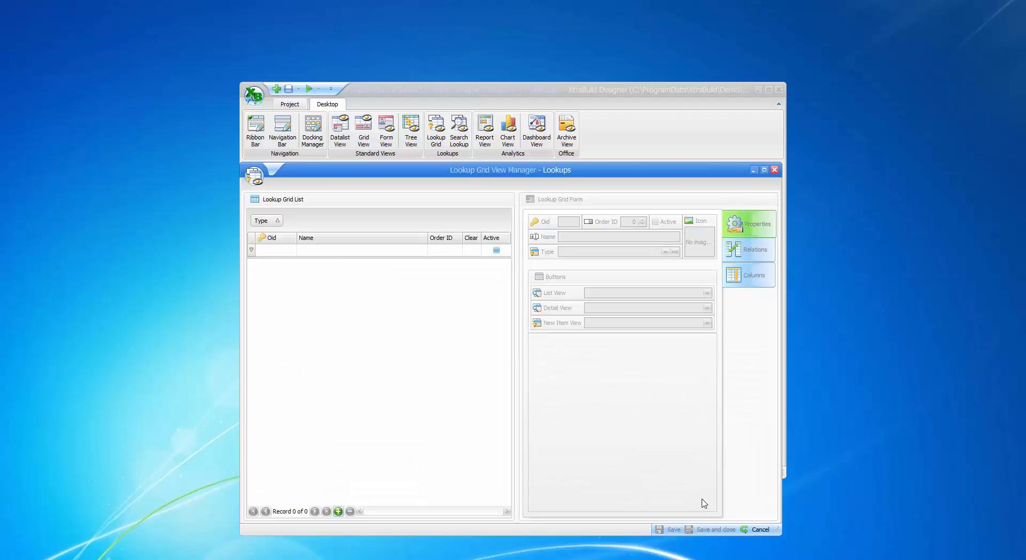
pyautogui.click(338, 512)
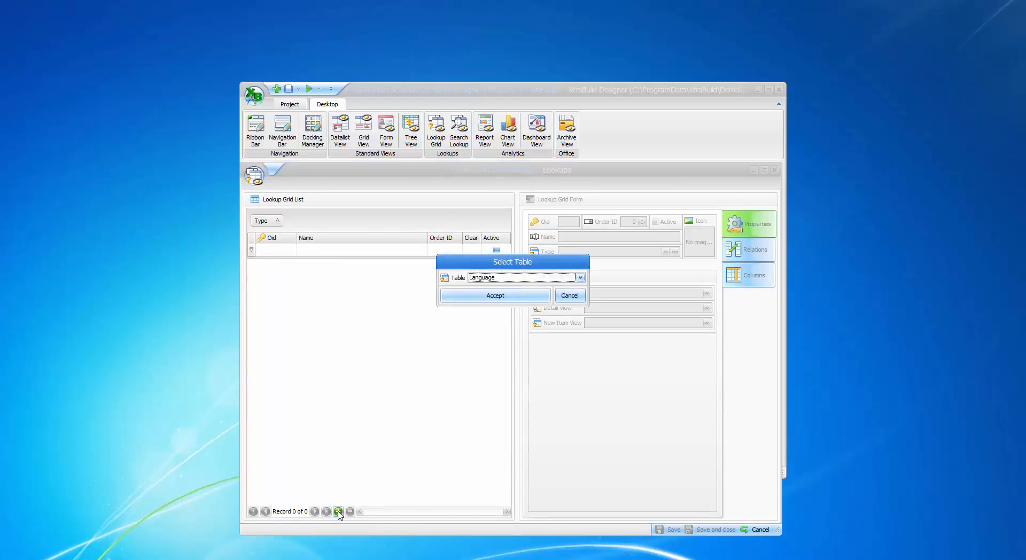
pyautogui.click(484, 279)
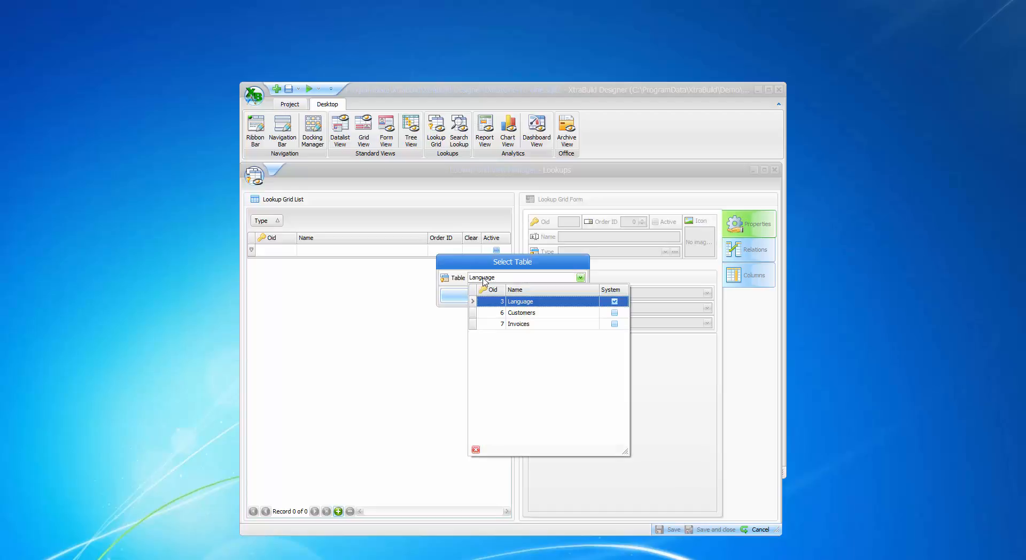
pyautogui.click(522, 314)
pyautogui.click(503, 296)
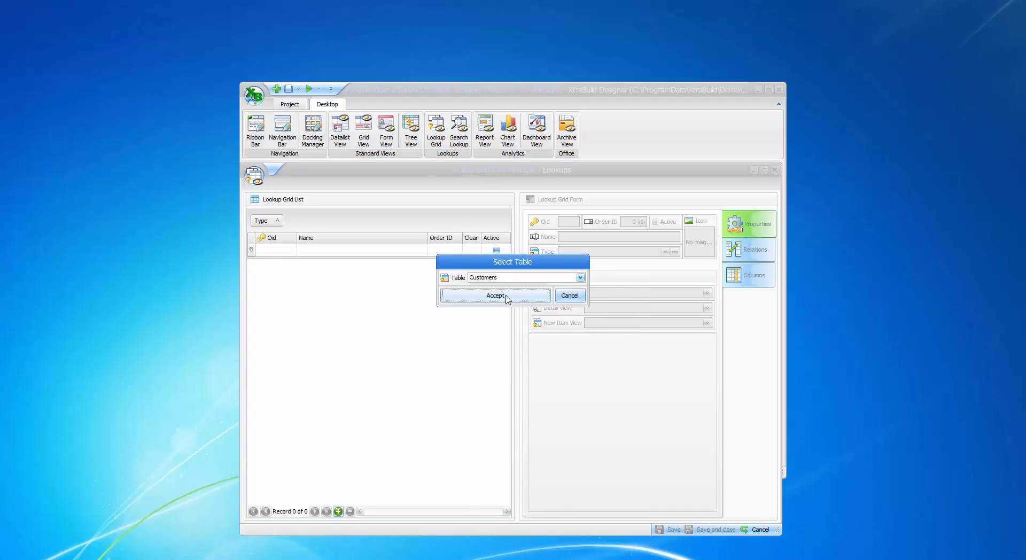
pyautogui.click(709, 531)
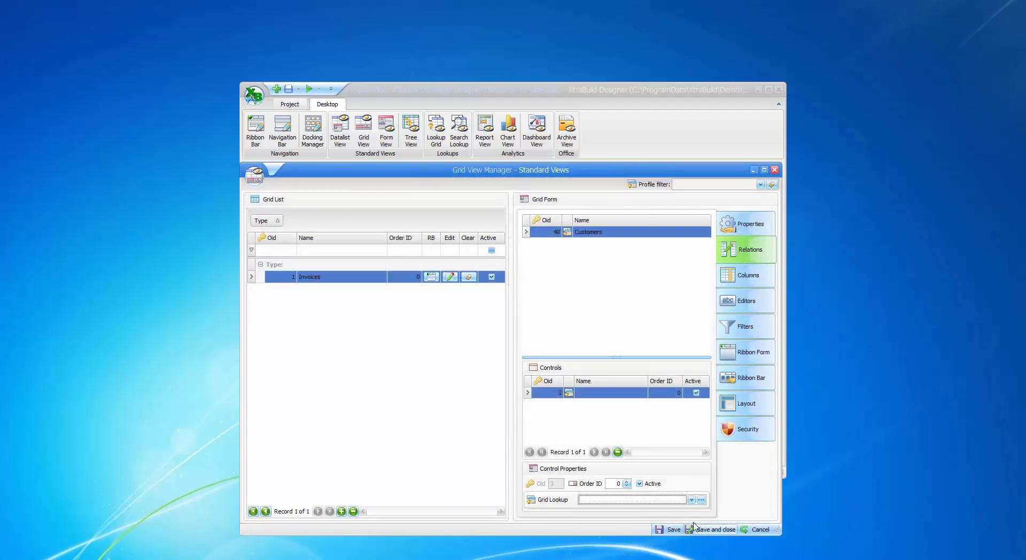
# Step: Assign the Customers grid lookup to the relation's new control and save the Invoices grid view
pyautogui.click(691, 500)
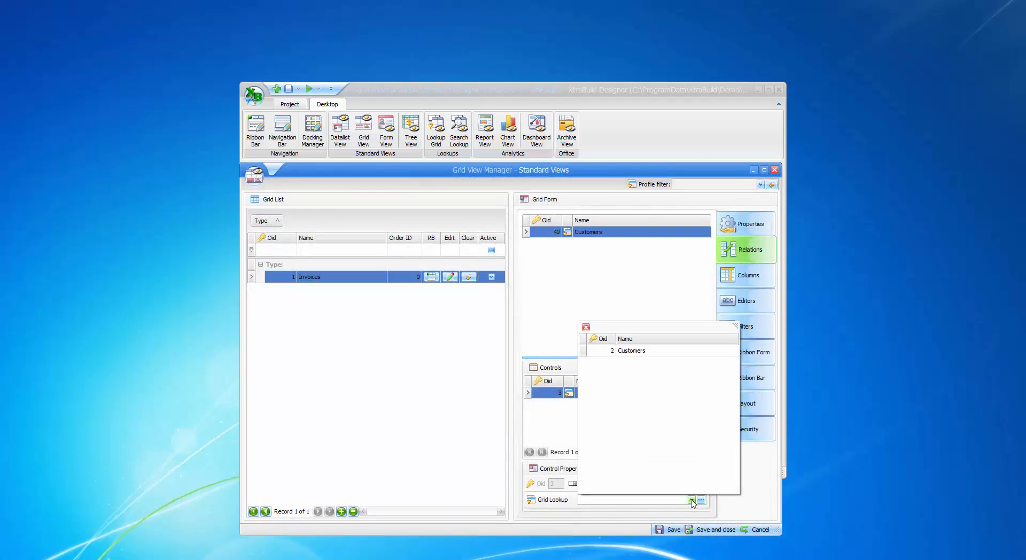
pyautogui.click(643, 351)
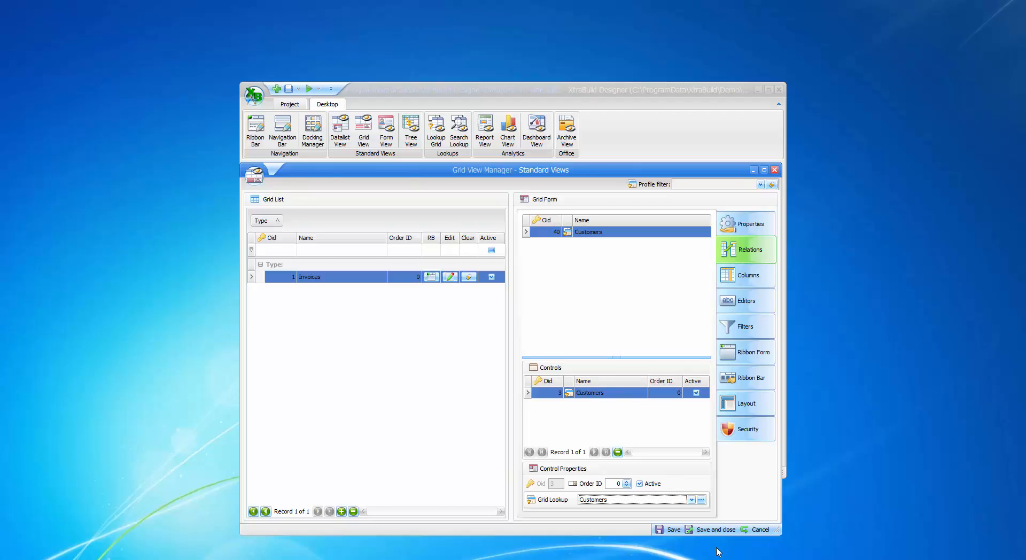
pyautogui.click(672, 530)
# Step: Customize the Invoices form layout with the Oid and Created On fields side by side, and narrow the Oid field
pyautogui.click(449, 276)
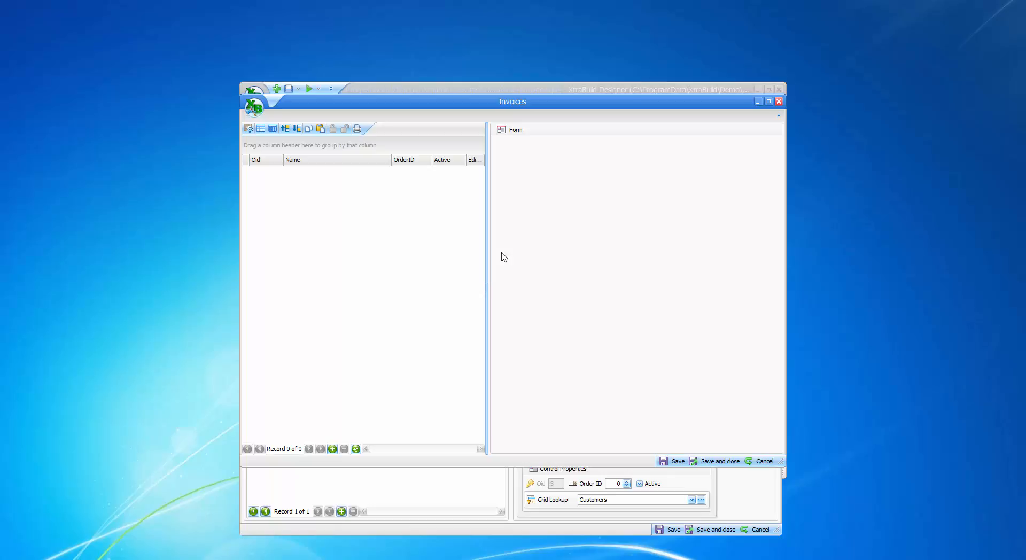
pyautogui.rightClick(532, 239)
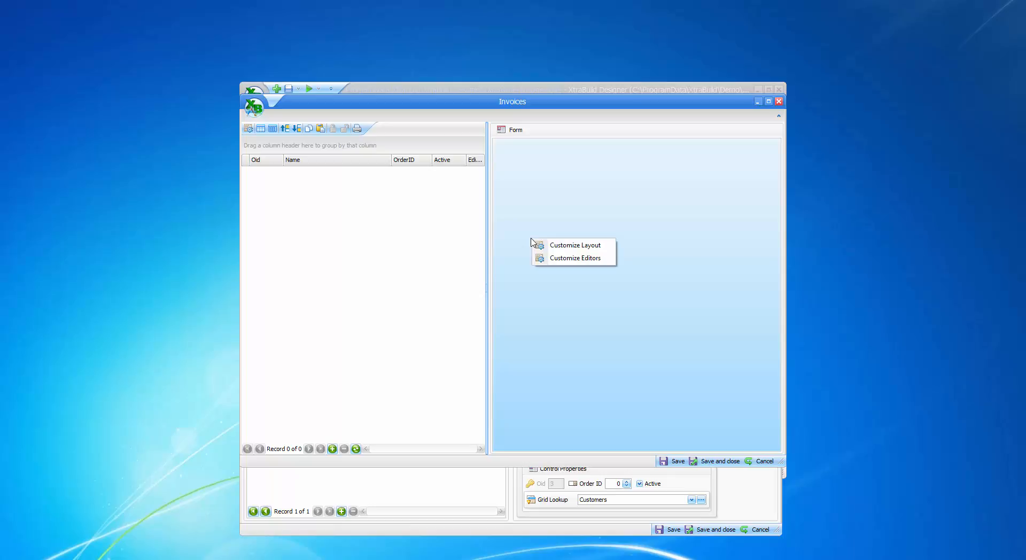
pyautogui.click(573, 247)
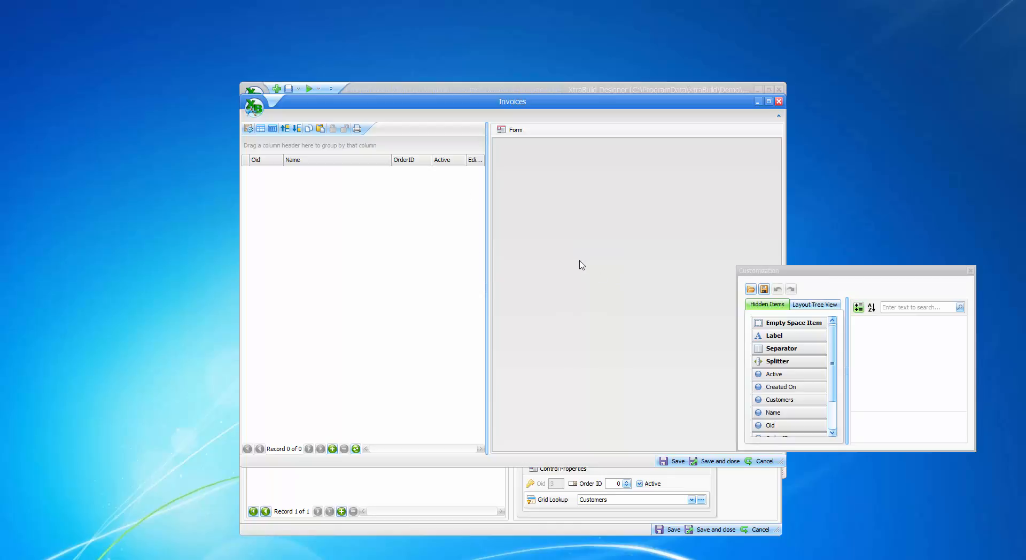
pyautogui.click(832, 366)
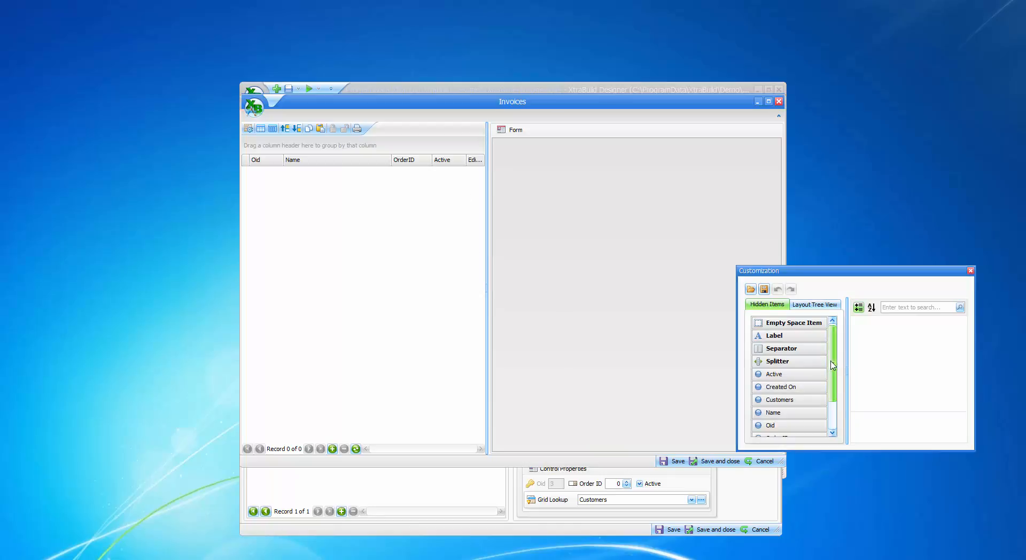
pyautogui.moveTo(833, 366); pyautogui.dragTo(502, 147)
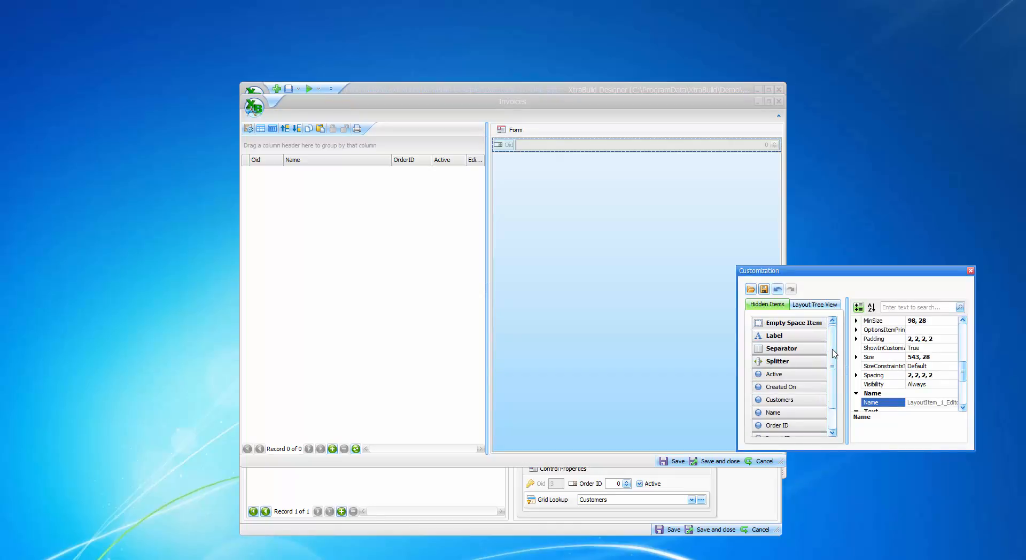
pyautogui.moveTo(832, 351)
pyautogui.mouseDown()
pyautogui.moveTo(837, 380)
pyautogui.moveTo(748, 321)
pyautogui.moveTo(633, 168)
pyautogui.moveTo(651, 144)
pyautogui.moveTo(516, 145)
pyautogui.mouseUp()
pyautogui.moveTo(635, 144); pyautogui.dragTo(562, 146)
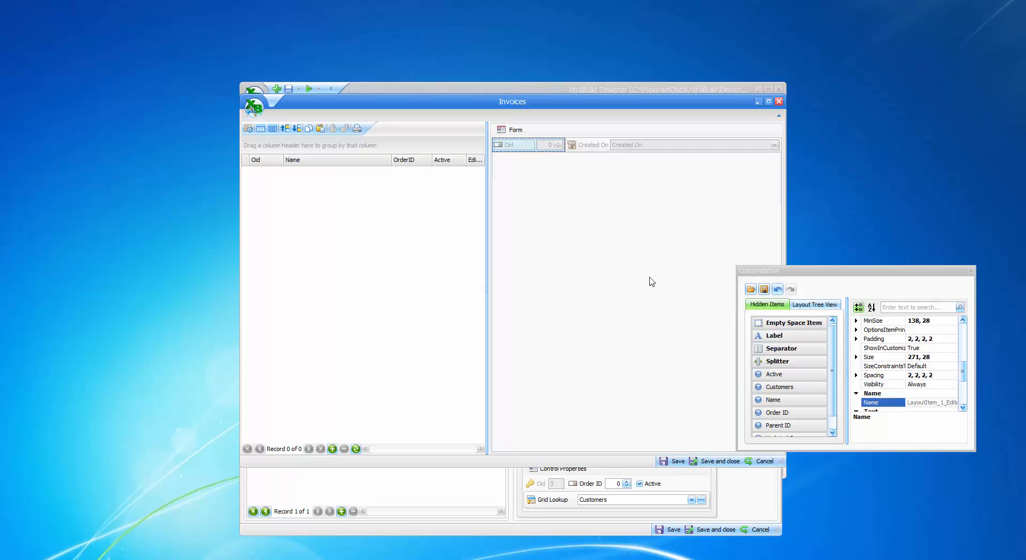
pyautogui.click(969, 271)
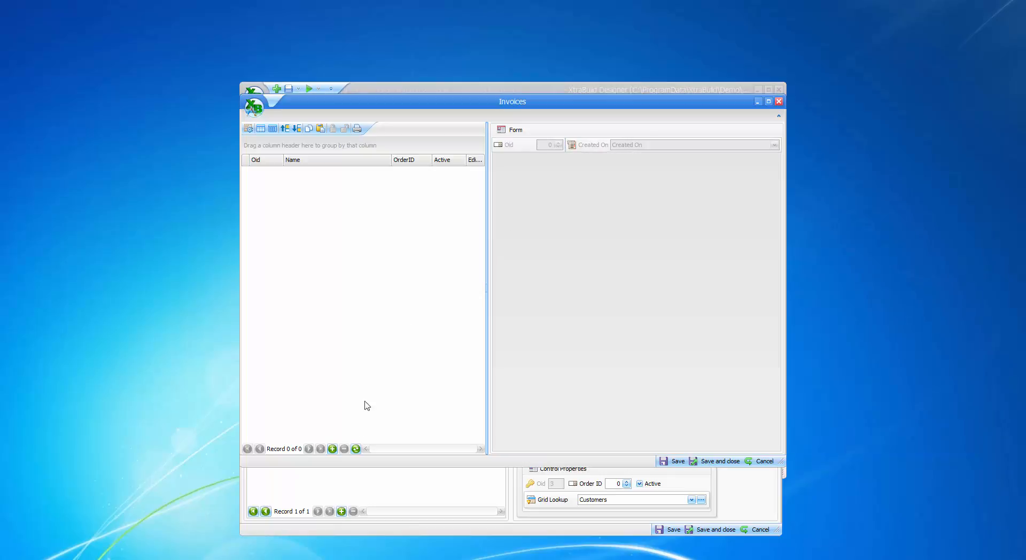
# Step: Add three new records to the Invoices list
pyautogui.click(333, 449)
pyautogui.click(332, 449)
pyautogui.click(333, 449)
pyautogui.click(332, 450)
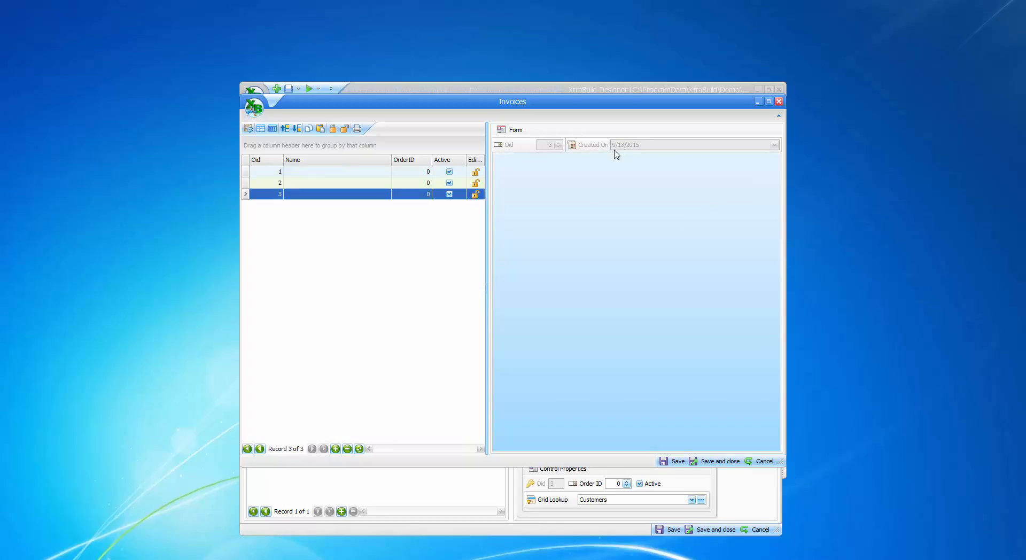
# Step: Add the Customers lookup field to the Invoices form layout below the Oid and Created On row
pyautogui.rightClick(582, 228)
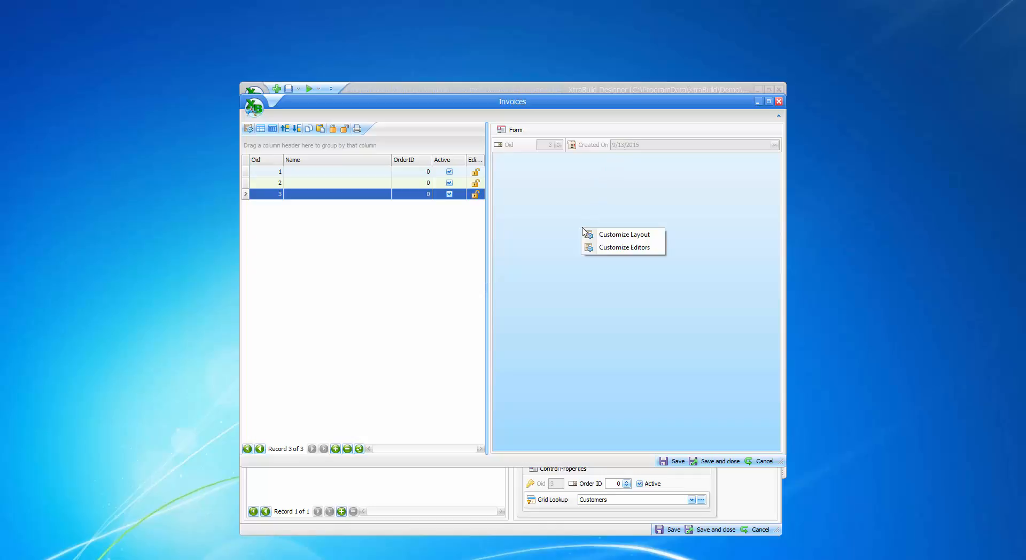
pyautogui.click(618, 235)
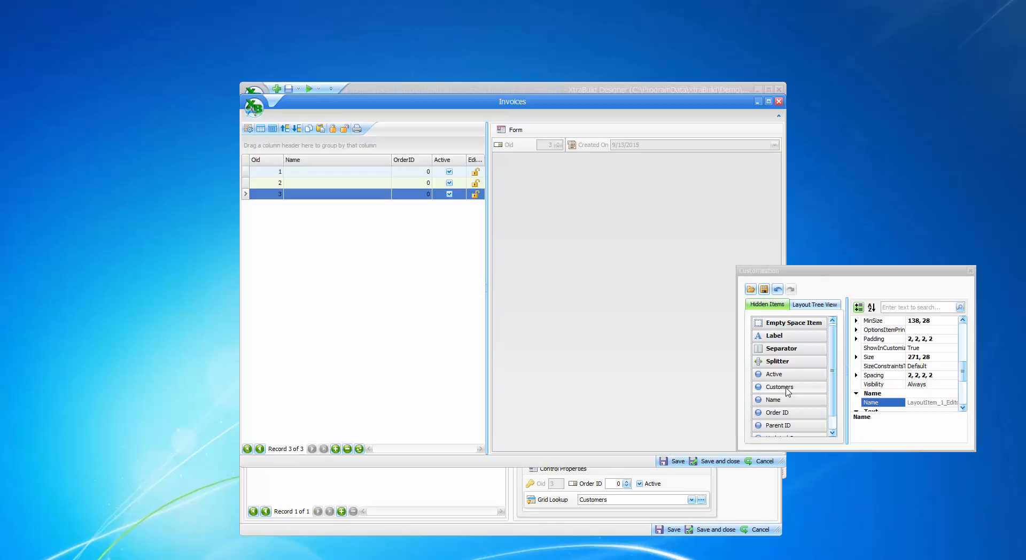
pyautogui.moveTo(786, 391); pyautogui.dragTo(591, 196)
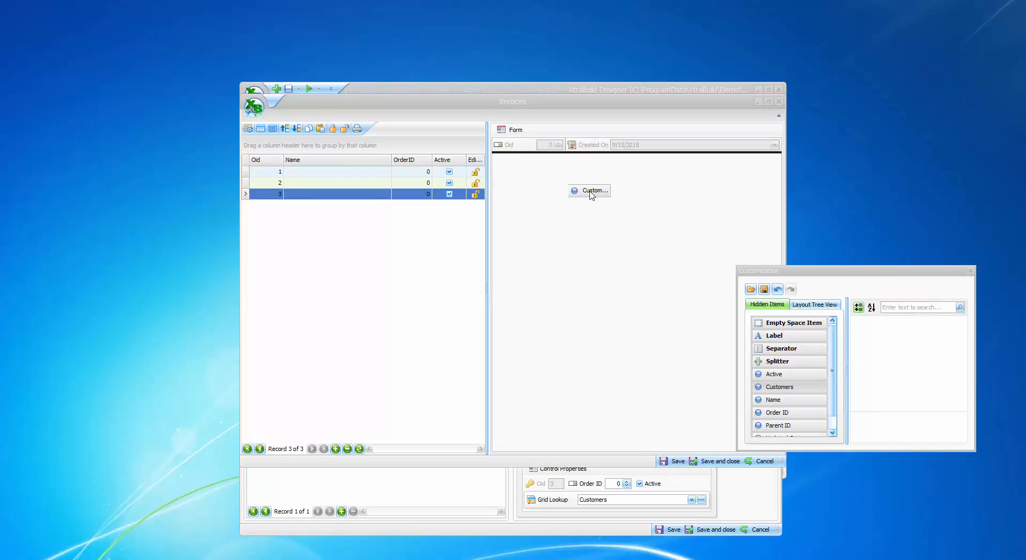
pyautogui.moveTo(590, 194); pyautogui.dragTo(591, 195)
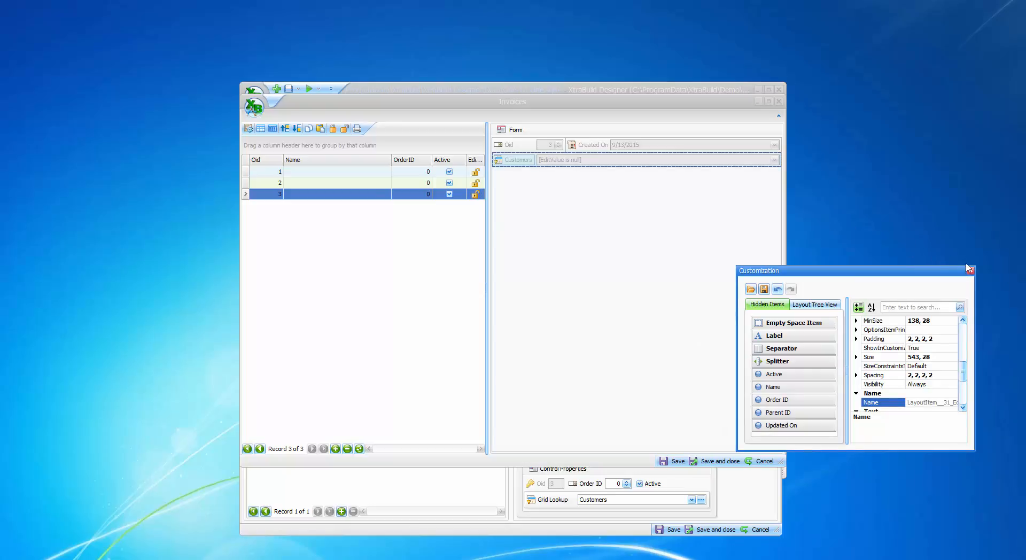
pyautogui.click(969, 270)
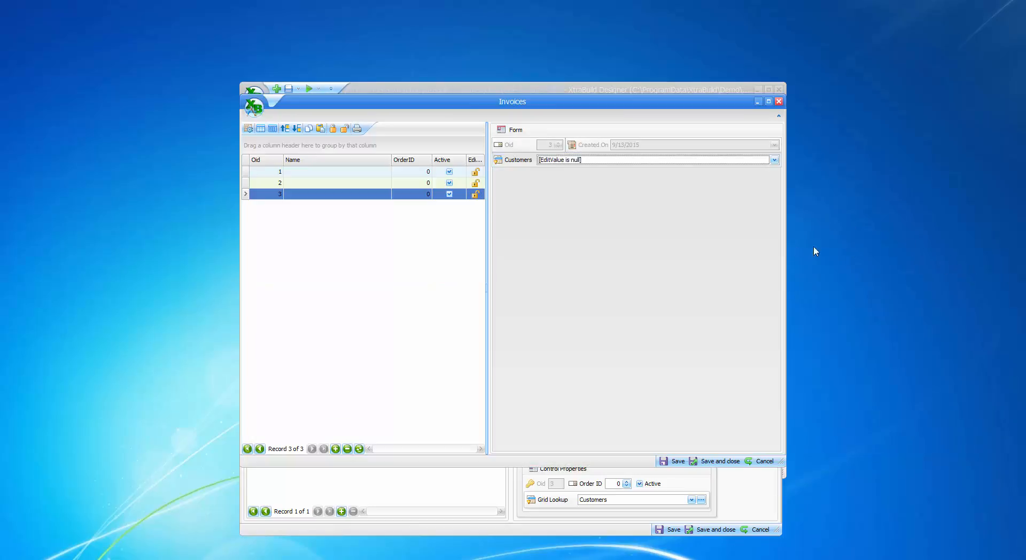
# Step: Check which entries the Customers lookup on the invoice form offers, then save and close the Invoices view
pyautogui.click(774, 160)
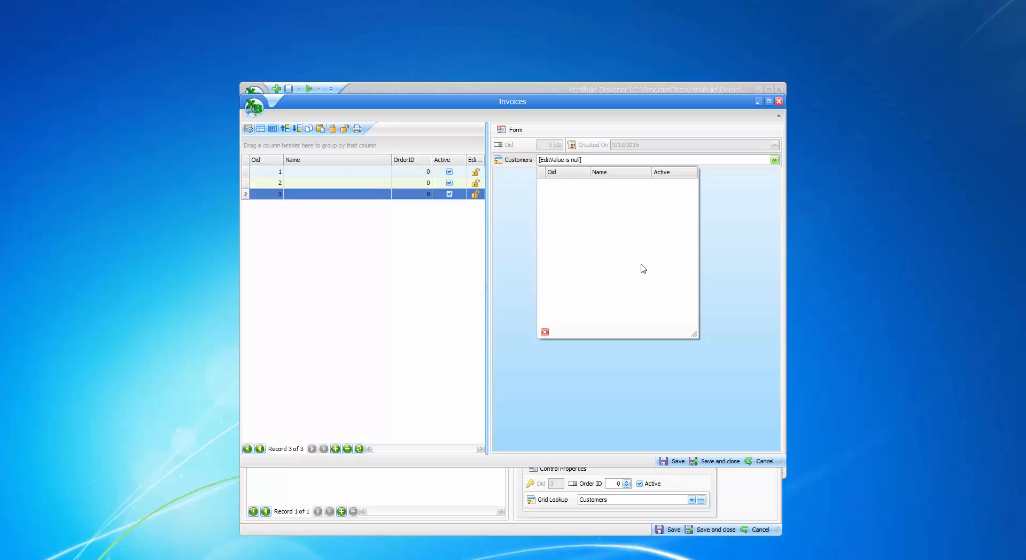
pyautogui.click(633, 388)
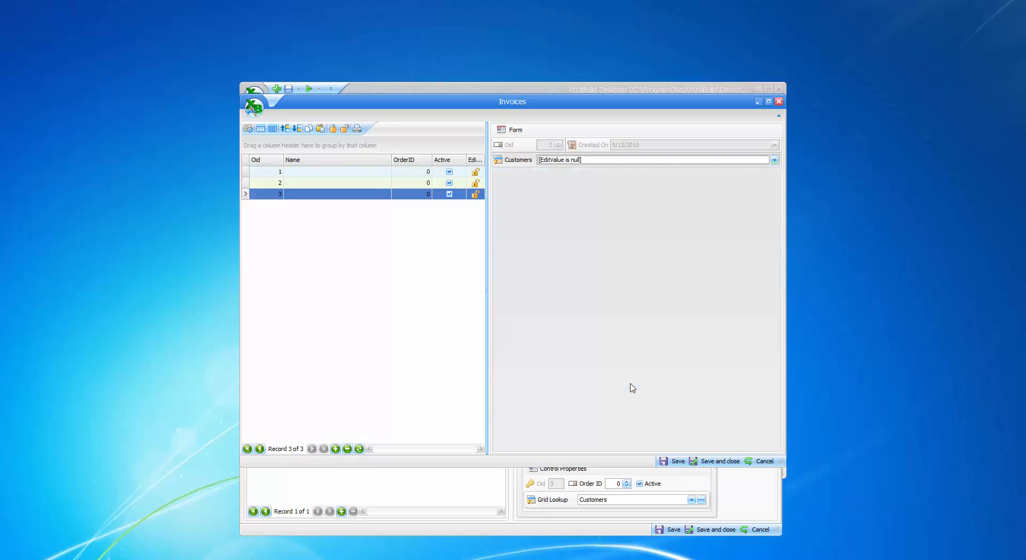
pyautogui.click(721, 462)
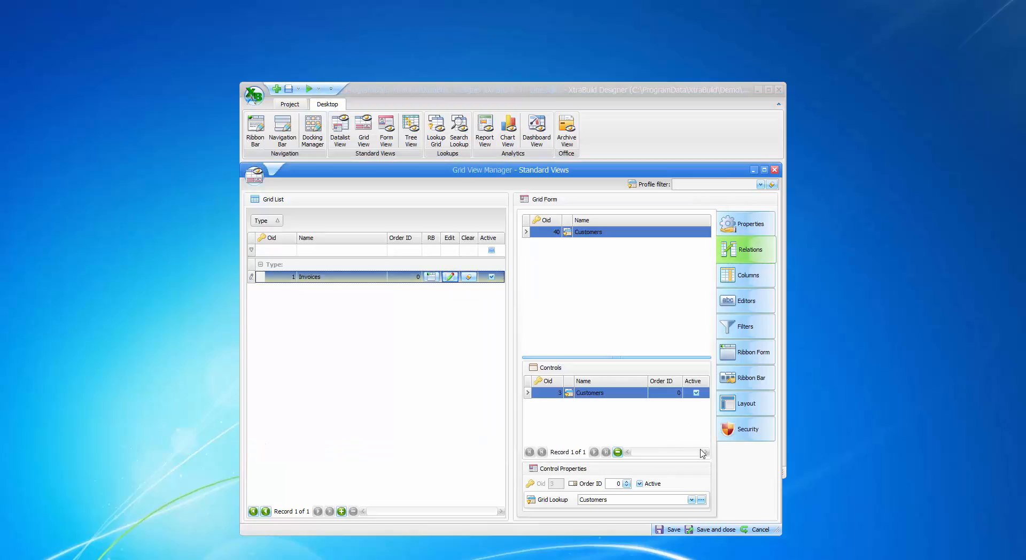
# Step: Add a new grid view based on the Customers table
pyautogui.click(345, 513)
pyautogui.click(491, 281)
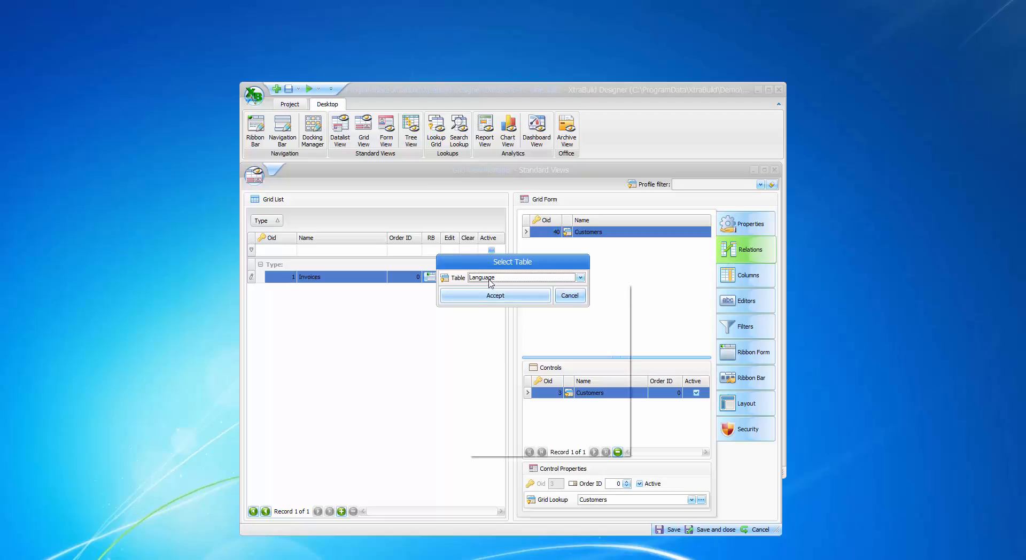
pyautogui.click(514, 313)
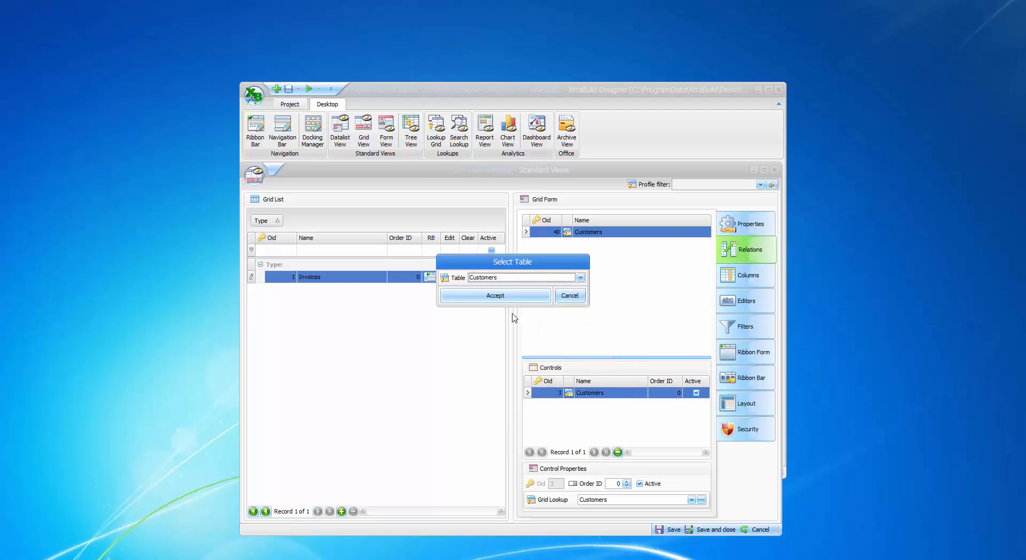
pyautogui.click(492, 296)
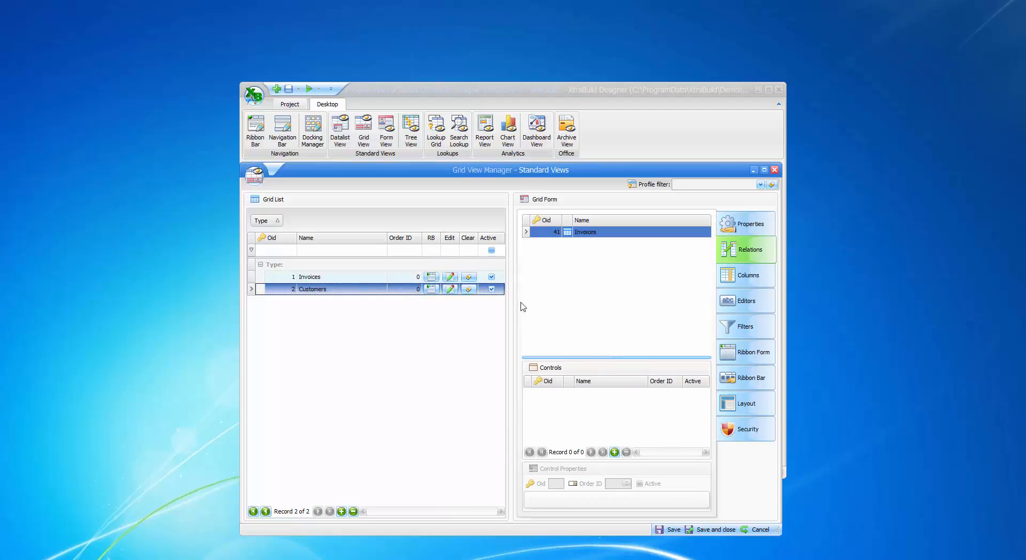
# Step: Open the Customers view for editing and add three new records
pyautogui.click(450, 290)
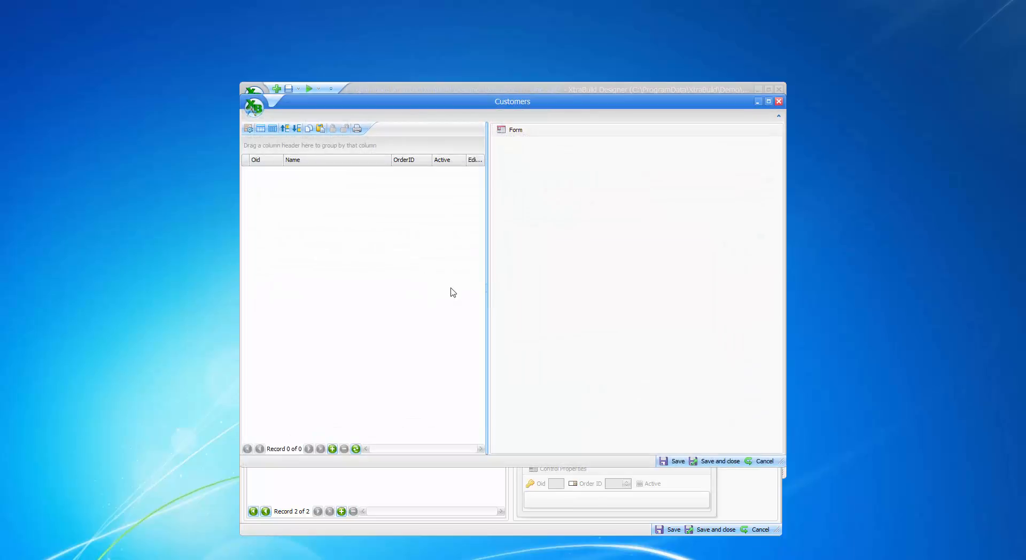
pyautogui.click(334, 448)
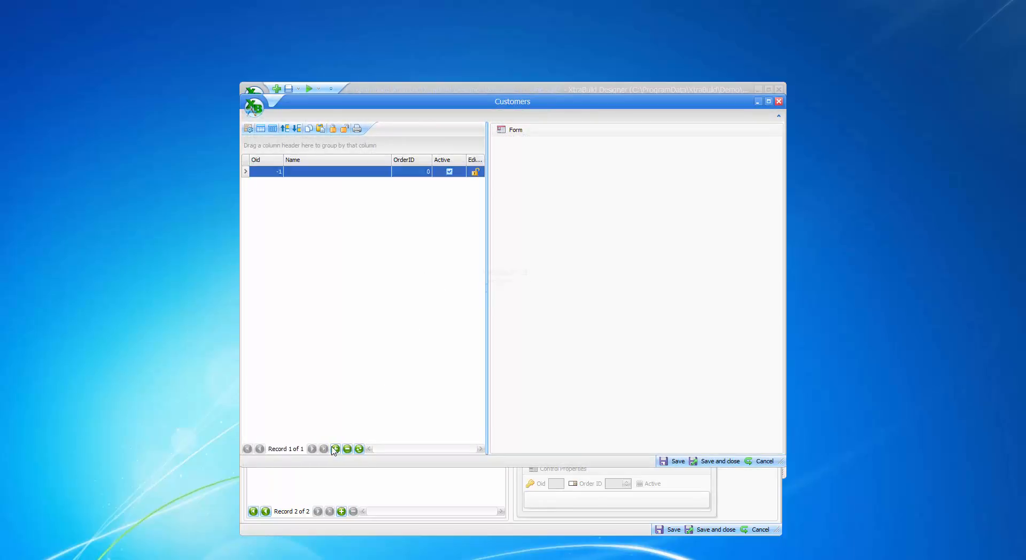
pyautogui.click(335, 449)
pyautogui.click(335, 449)
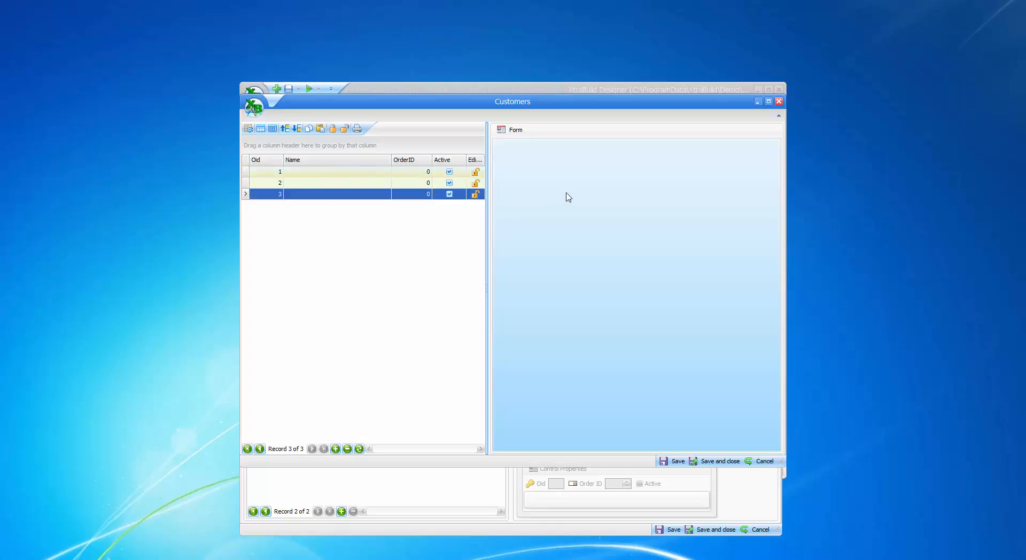
# Step: Customize the Customers form layout by placing the Oid field with the Name field below it
pyautogui.rightClick(568, 197)
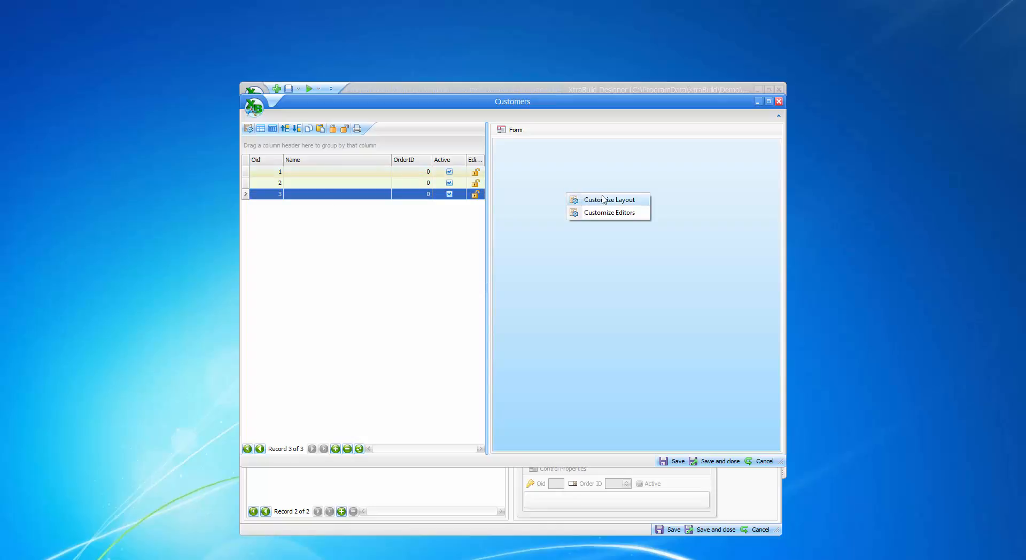
pyautogui.click(623, 202)
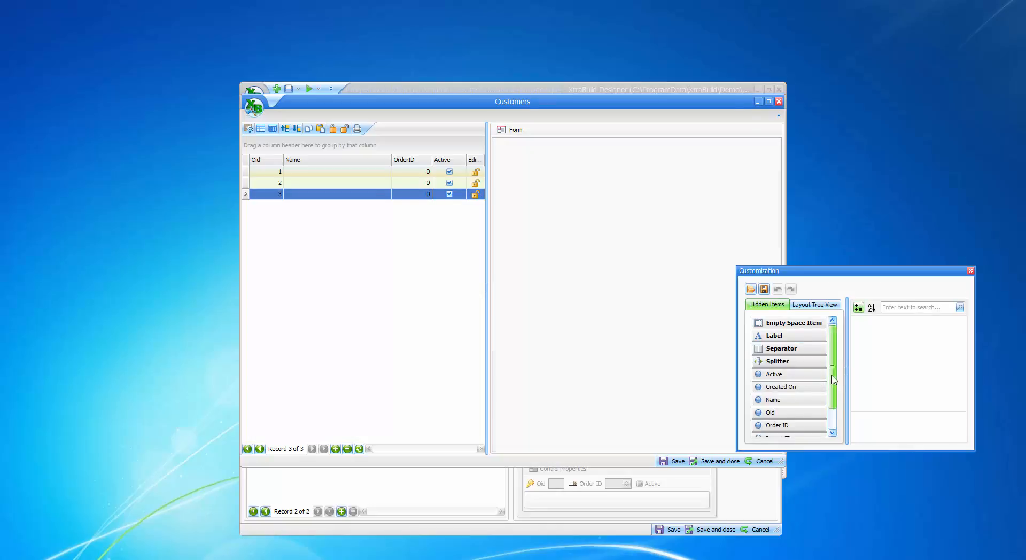
pyautogui.scroll(-1, 835, 376)
pyautogui.moveTo(812, 389); pyautogui.dragTo(511, 150)
pyautogui.moveTo(791, 399); pyautogui.dragTo(660, 155)
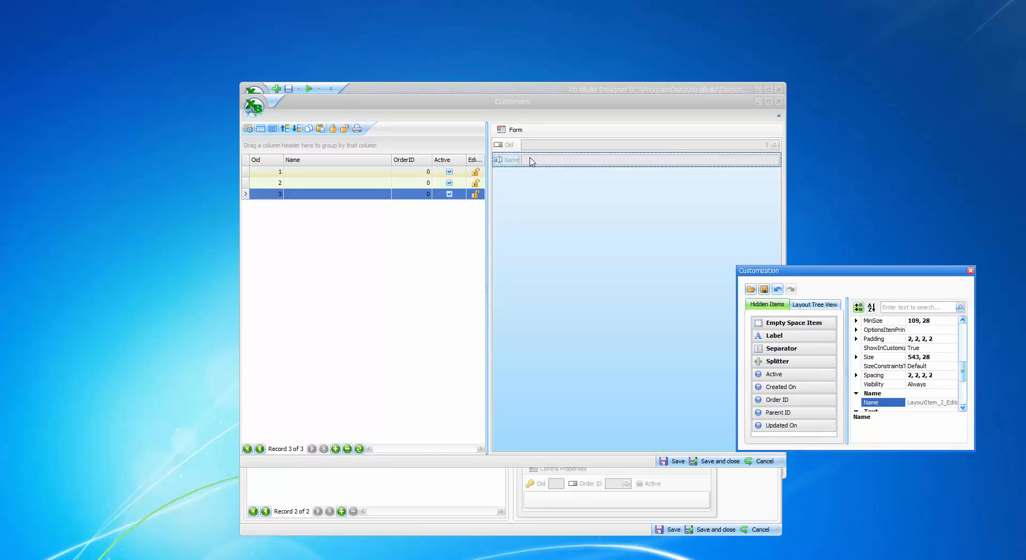
pyautogui.click(970, 272)
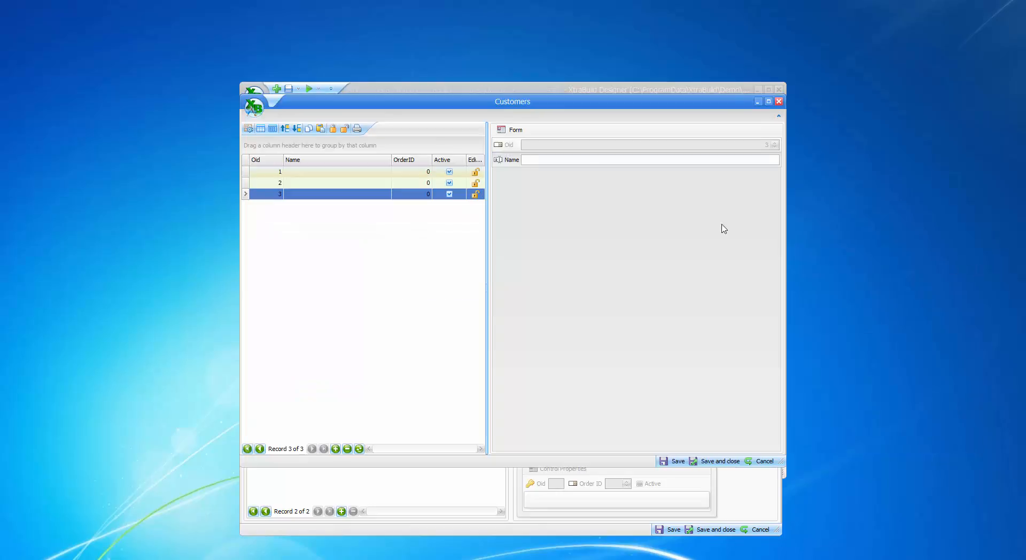
# Step: Name the first customer record Customer 1 and the second one Customer 2
pyautogui.click(310, 172)
pyautogui.click(559, 159)
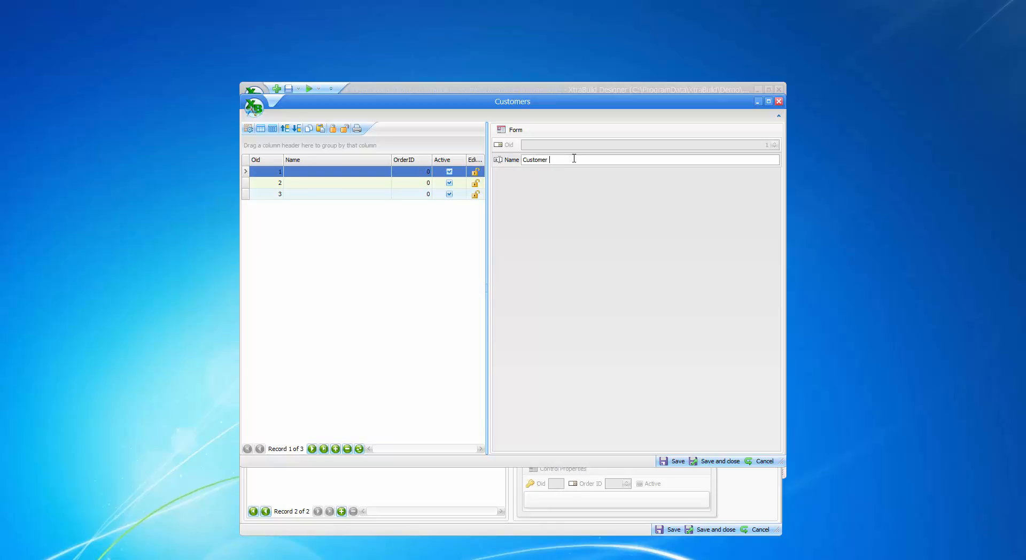
pyautogui.hotkey('ctrl', 'a')
pyautogui.hotkey('ctrl', 'c')
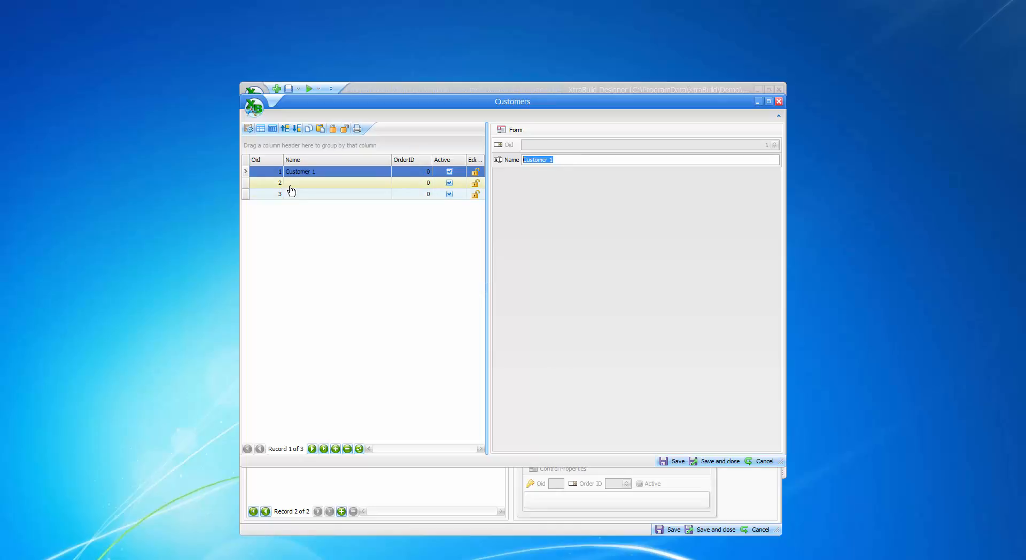
pyautogui.click(286, 183)
pyautogui.click(551, 159)
pyautogui.hotkey('ctrl', 'v')
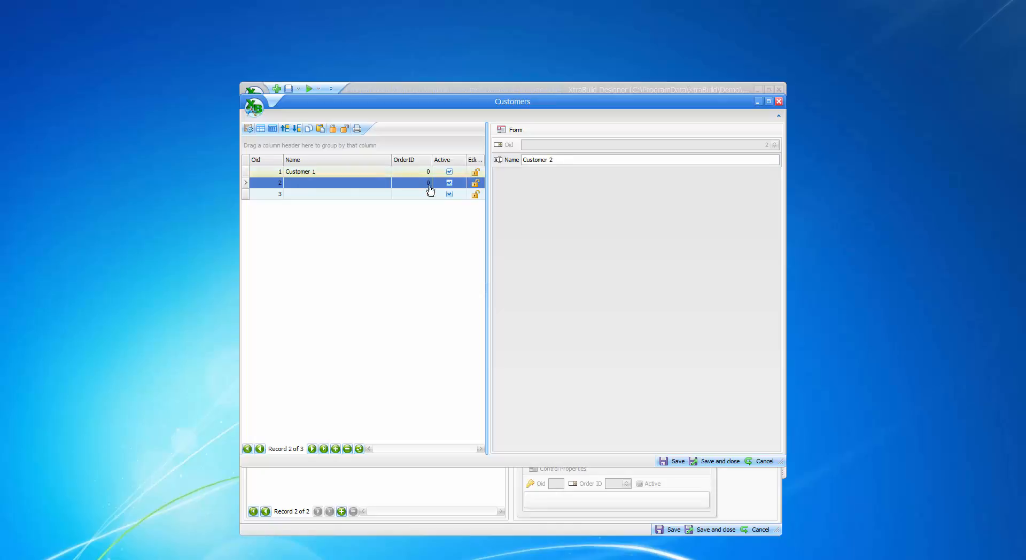
# Step: Name the third customer record Customer 3, and save and close the Customers view
pyautogui.click(295, 198)
pyautogui.click(554, 158)
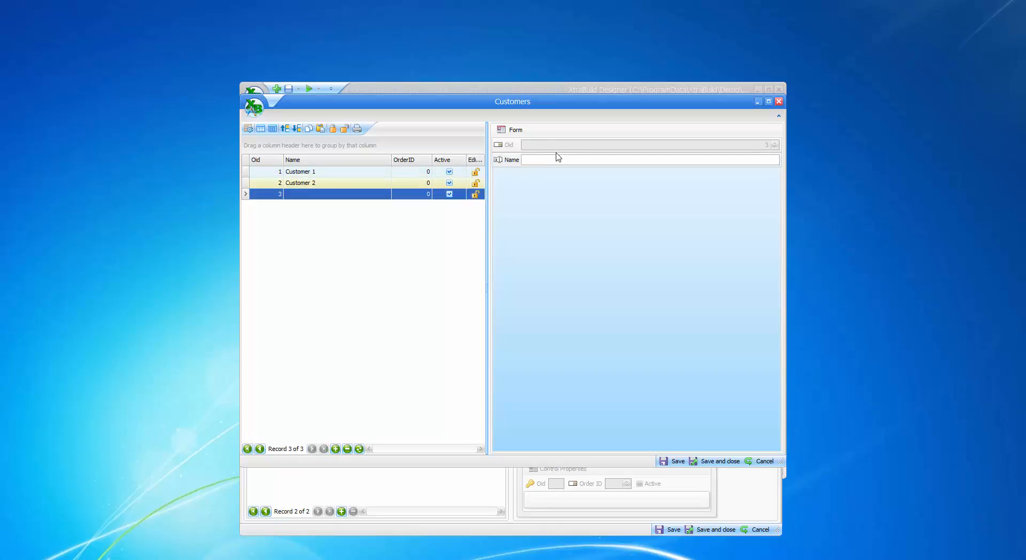
pyautogui.hotkey('ctrl', 'v')
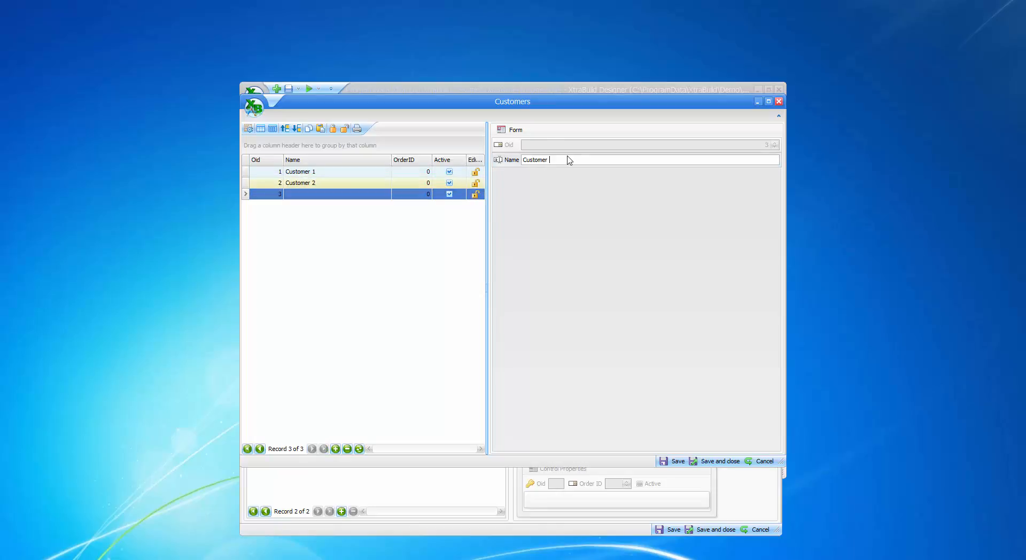
pyautogui.press('Tab')
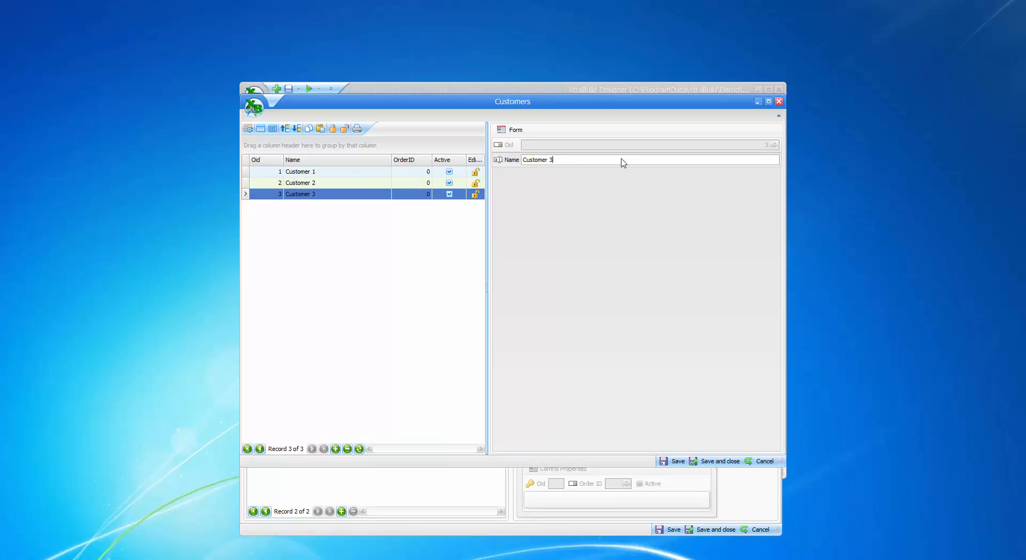
pyautogui.click(357, 267)
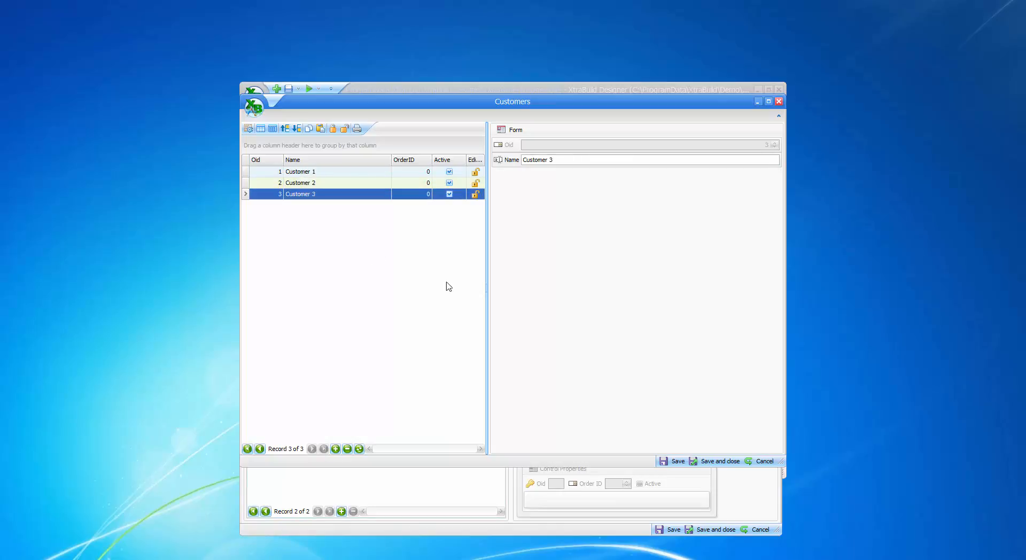
pyautogui.click(727, 461)
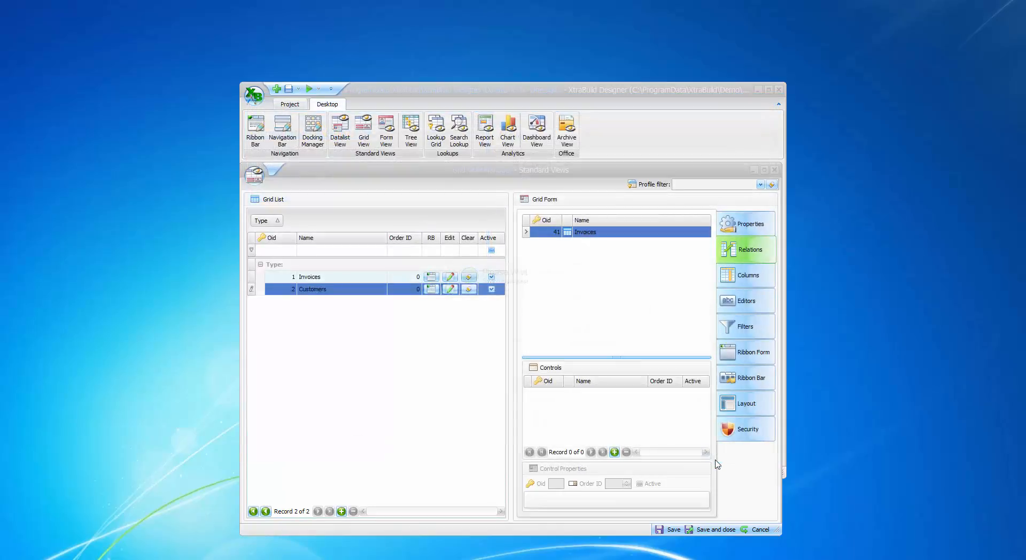
# Step: Open the Invoices view for editing, maximized, and assign Customer 1, Customer 2 and Customer 3 to invoices 1, 2 and 3 respectively
pyautogui.click(333, 277)
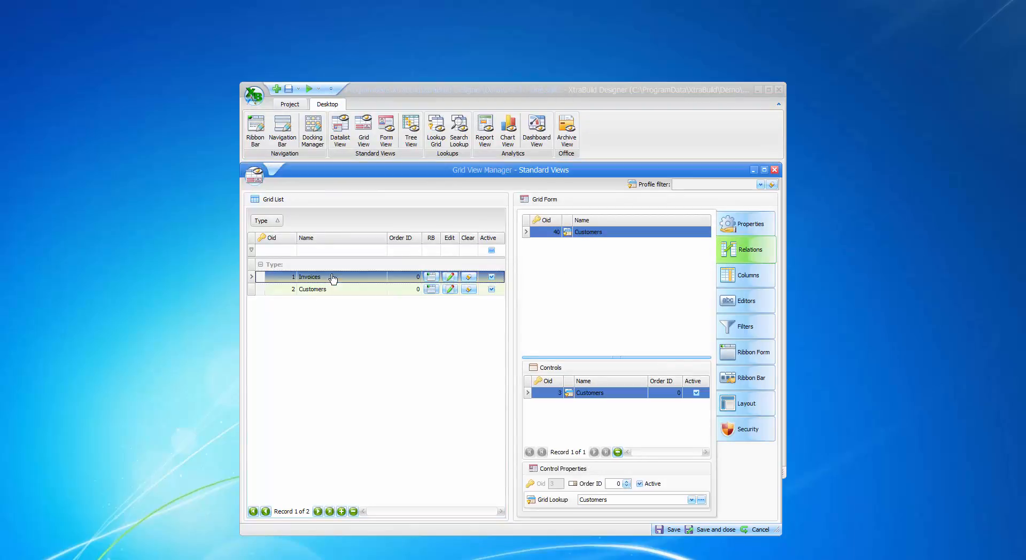
pyautogui.click(450, 277)
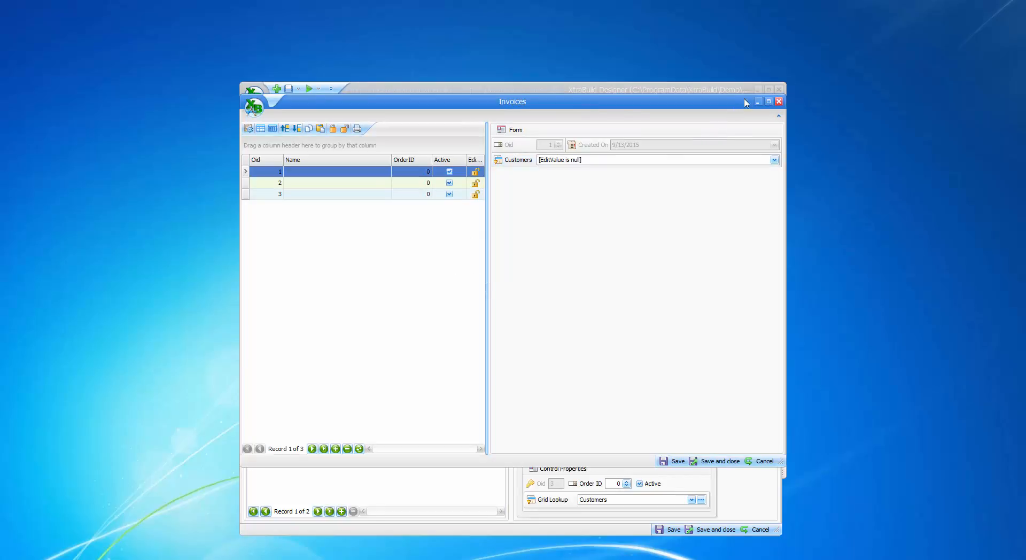
pyautogui.click(768, 101)
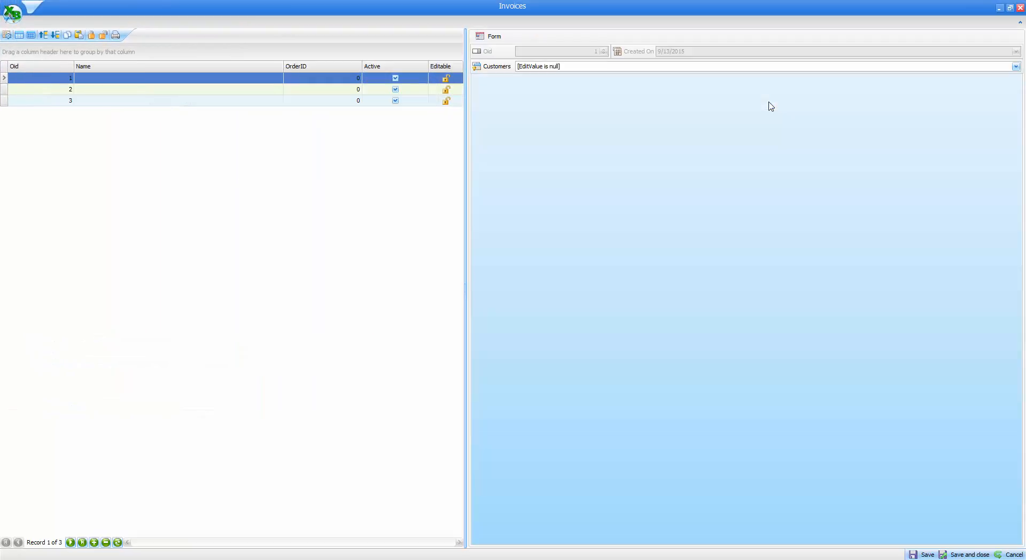
pyautogui.click(570, 67)
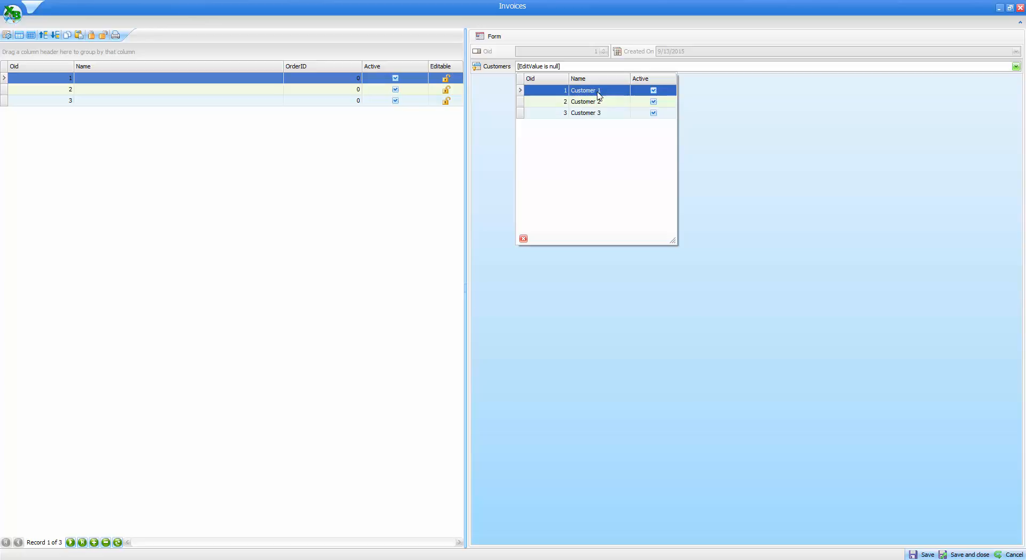
pyautogui.click(599, 95)
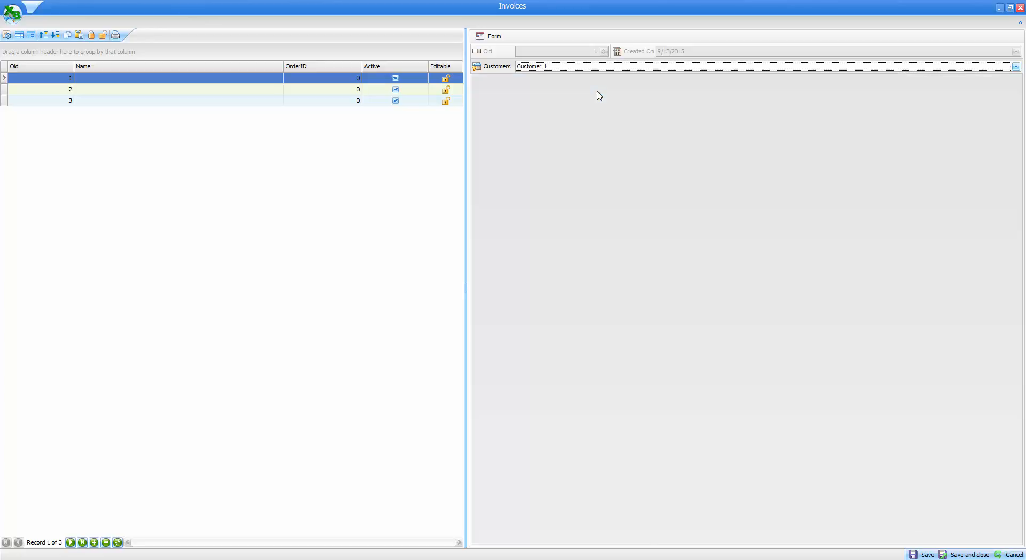
pyautogui.click(217, 91)
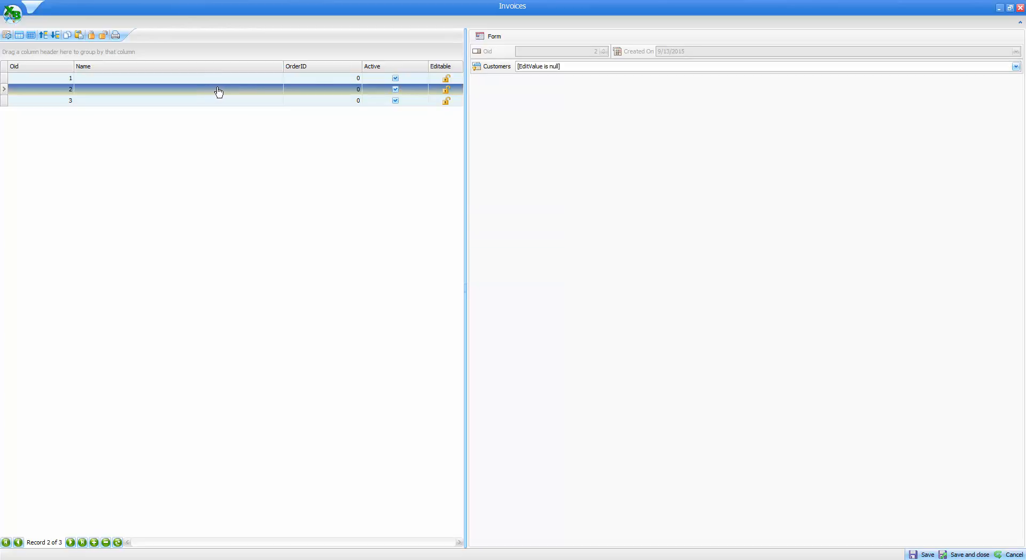
pyautogui.click(557, 68)
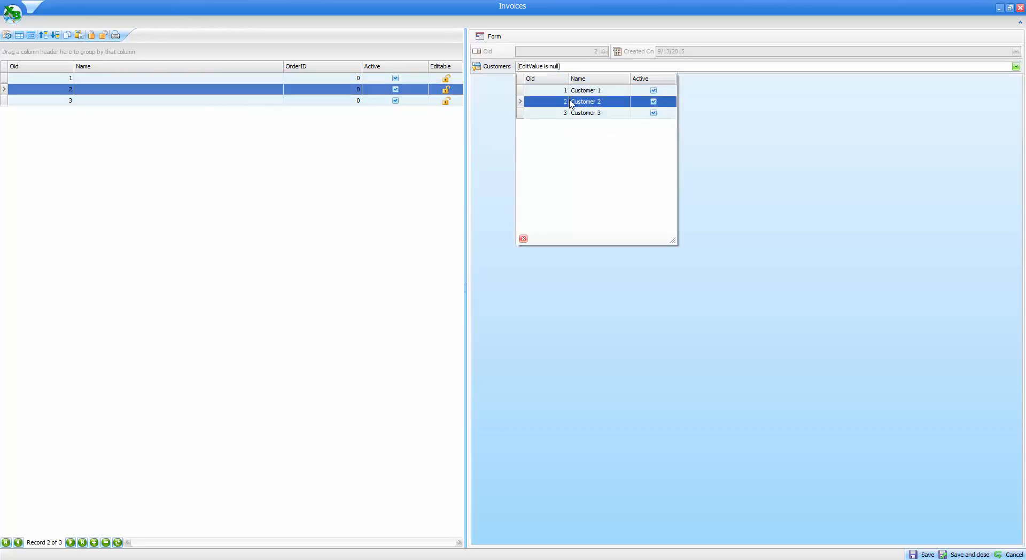
pyautogui.click(570, 105)
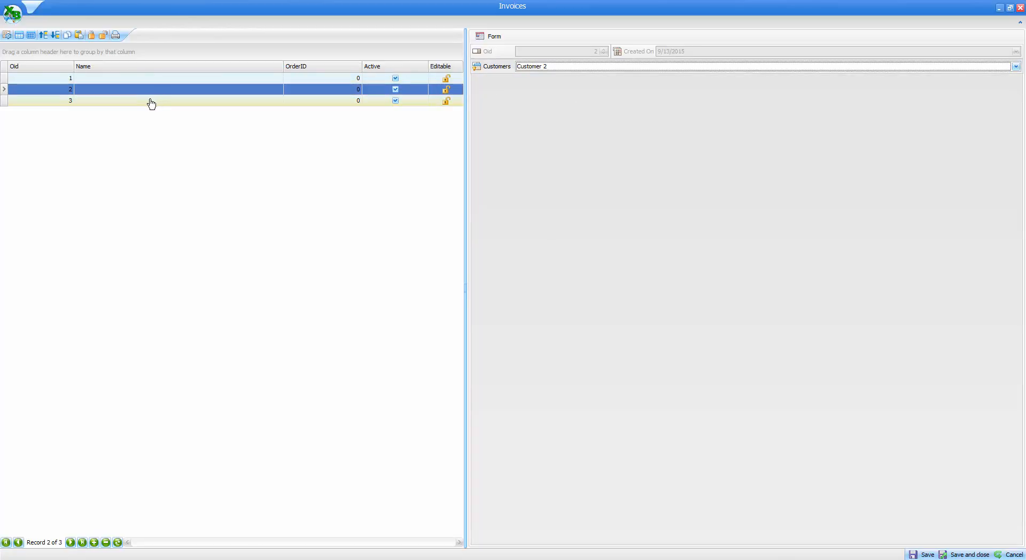
pyautogui.click(148, 105)
pyautogui.click(560, 68)
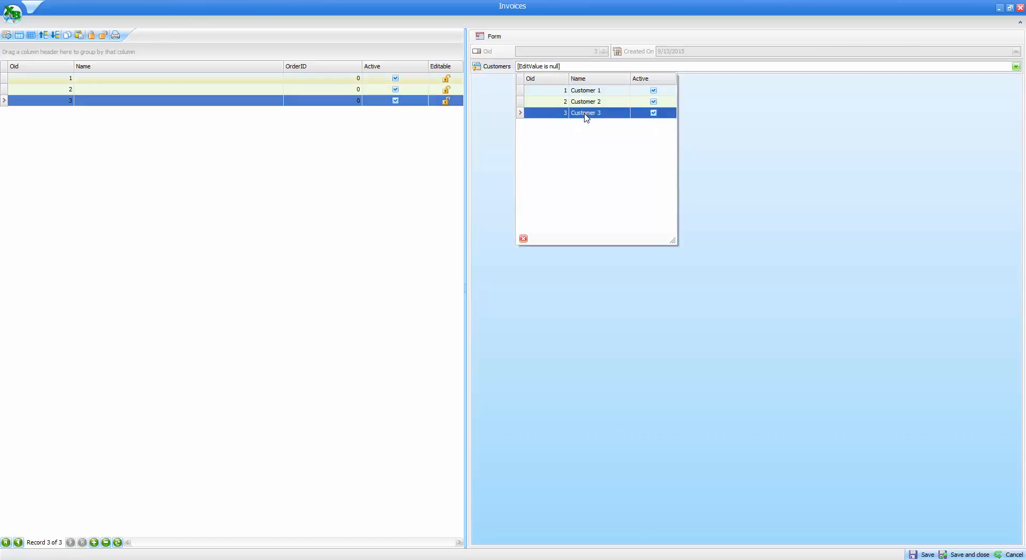
pyautogui.click(586, 114)
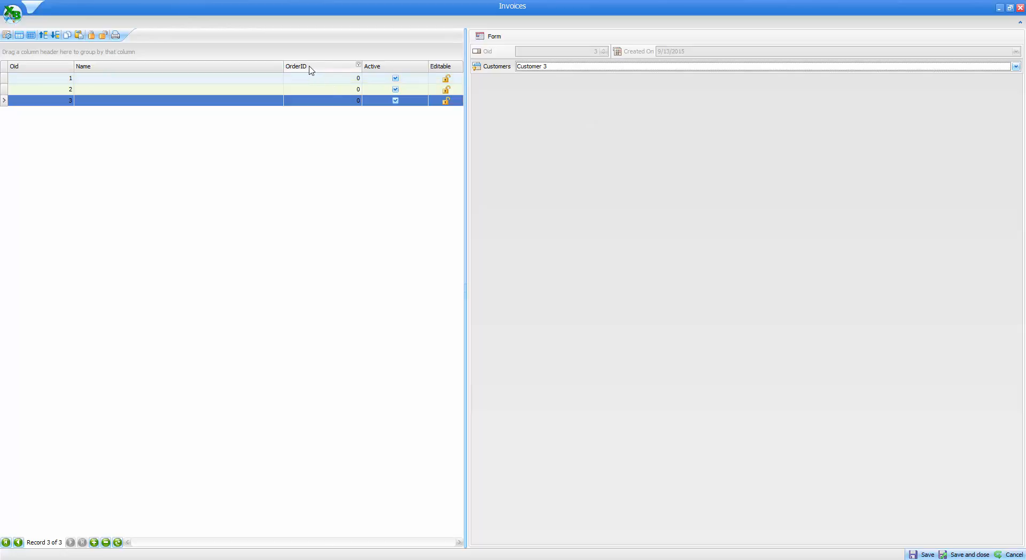
# Step: Remove the Active, OrderID, Editable and Name columns from the invoices grid, leaving only Oid
pyautogui.moveTo(382, 66); pyautogui.dragTo(356, 196)
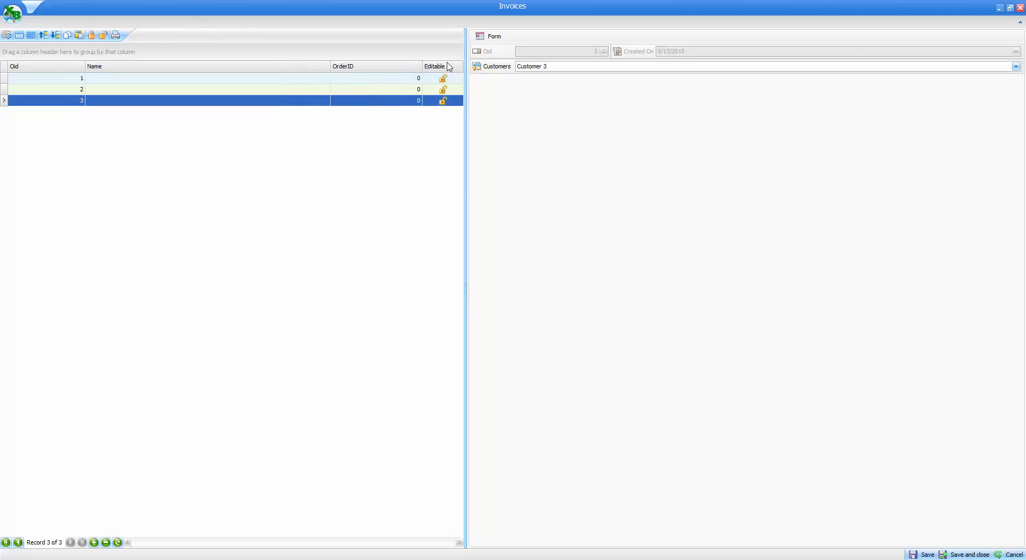
pyautogui.moveTo(376, 68); pyautogui.dragTo(342, 193)
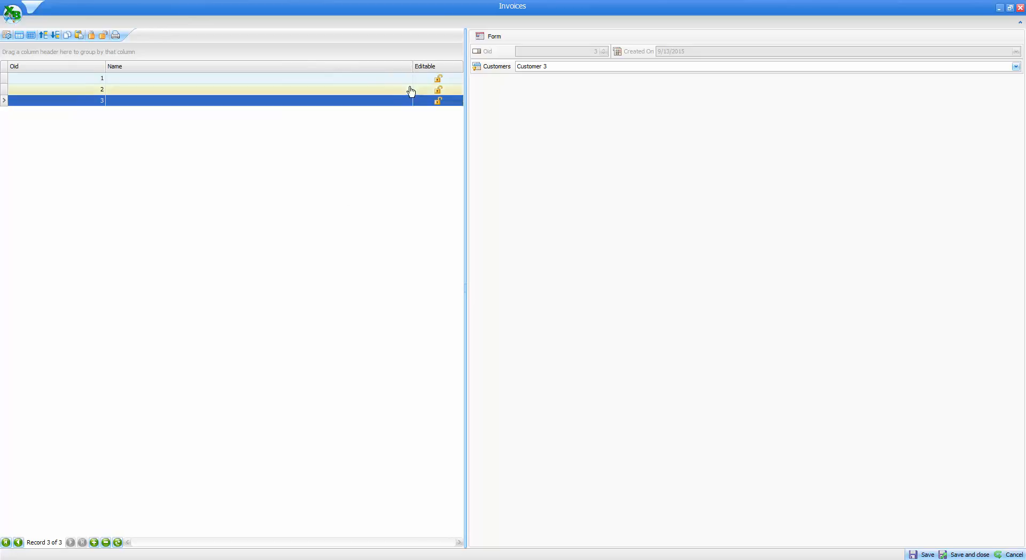
pyautogui.moveTo(434, 66); pyautogui.dragTo(374, 197)
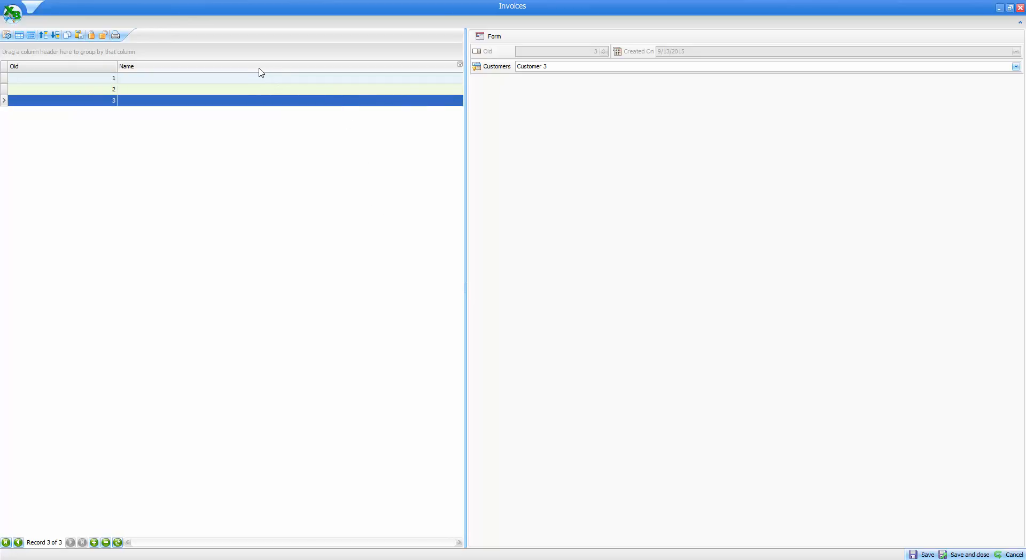
pyautogui.moveTo(260, 72); pyautogui.dragTo(223, 206)
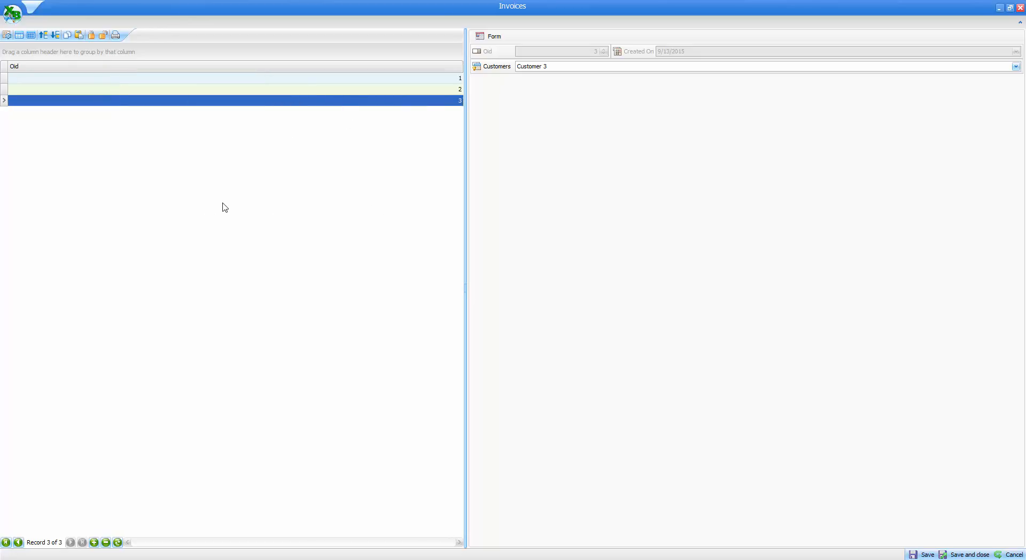
# Step: Add the Customers and CreatedOn columns to the invoices grid, in that order before the Oid column
pyautogui.rightClick(154, 67)
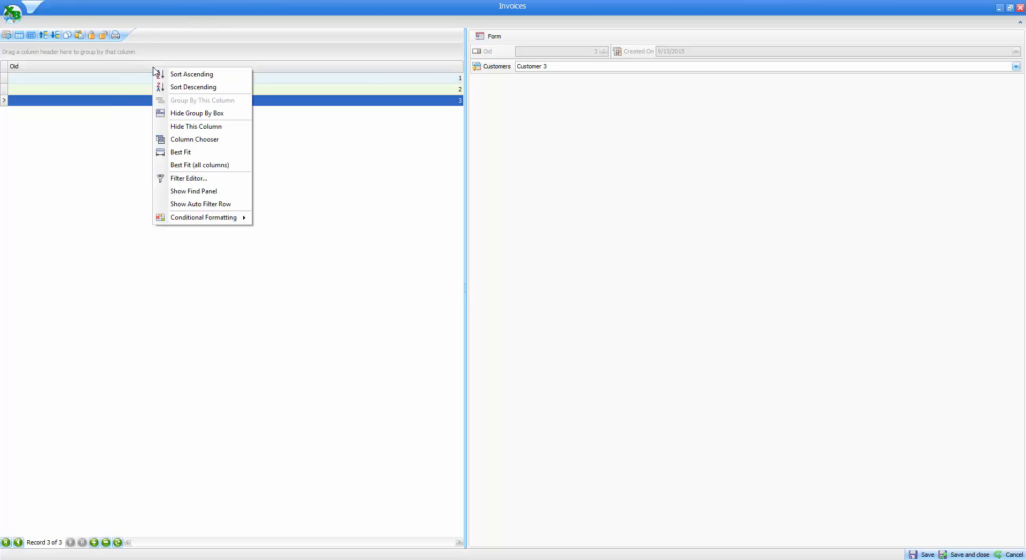
pyautogui.click(200, 142)
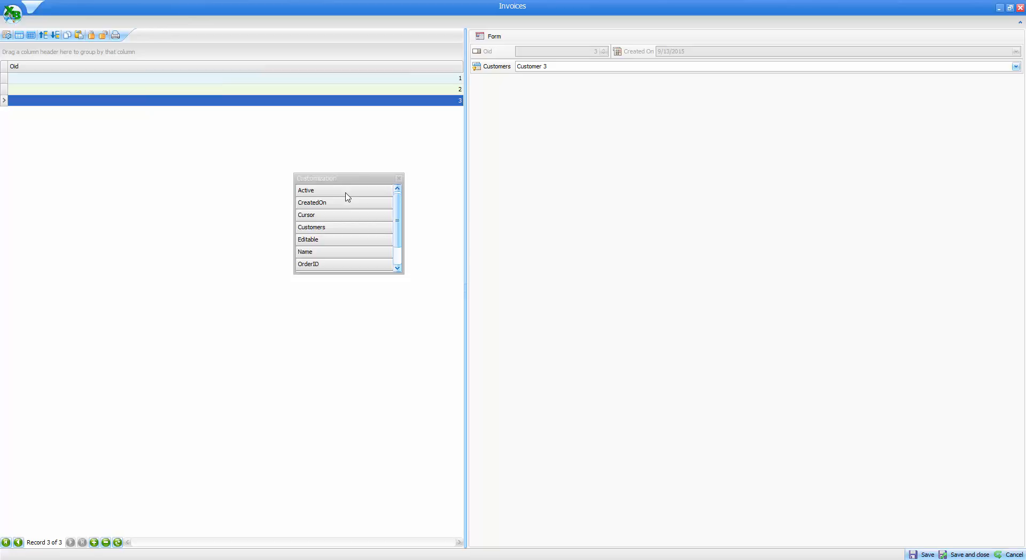
pyautogui.moveTo(323, 229); pyautogui.dragTo(201, 72)
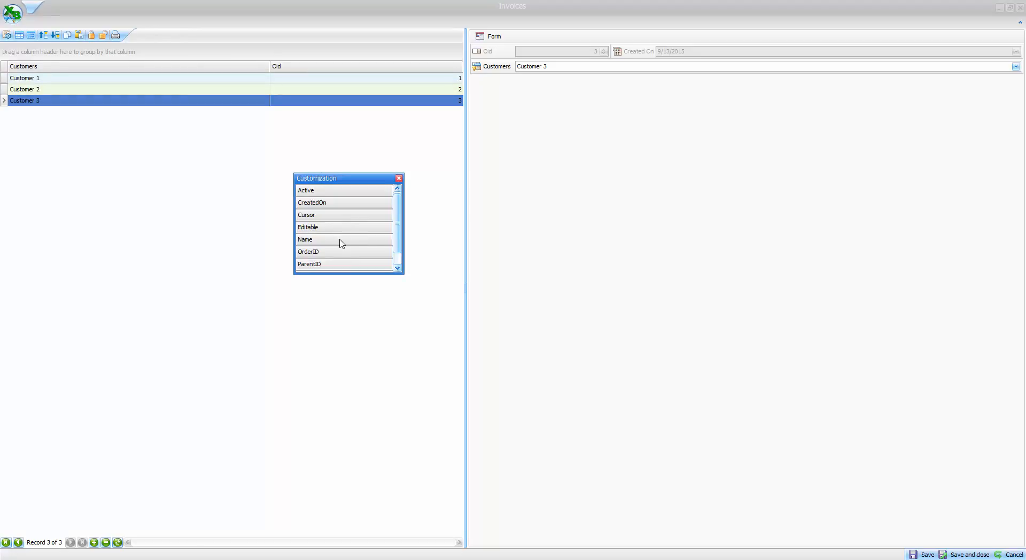
pyautogui.moveTo(327, 206); pyautogui.dragTo(272, 75)
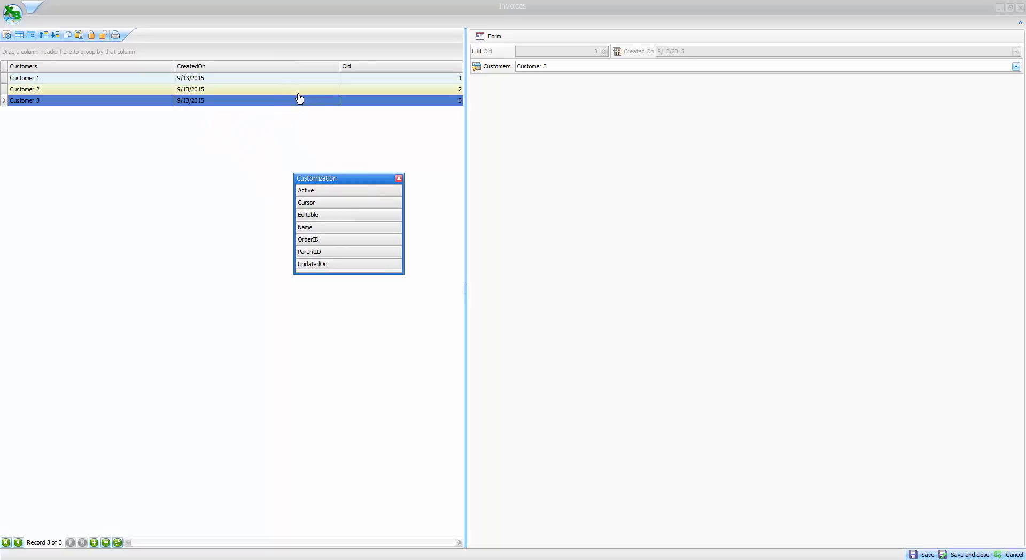
pyautogui.click(399, 179)
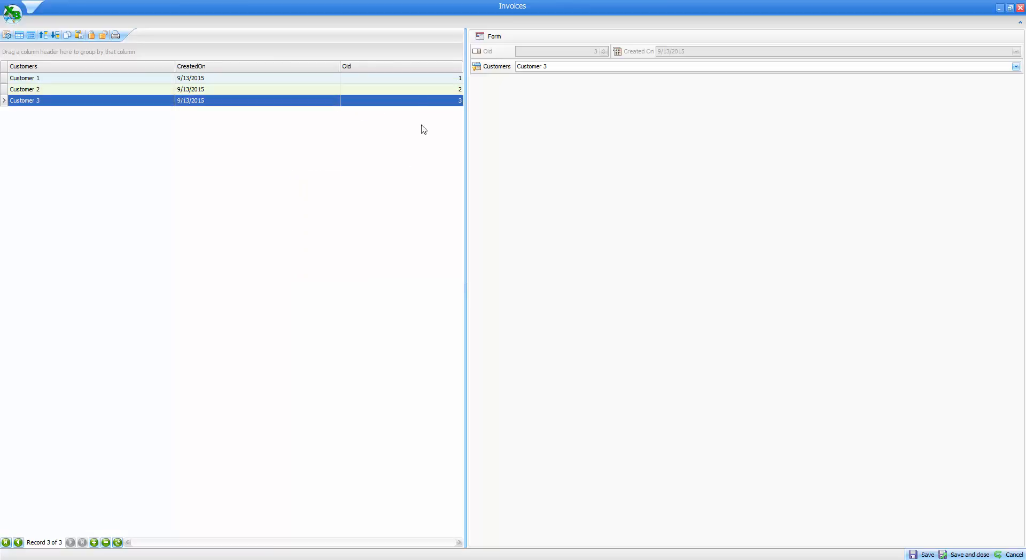
# Step: Check the customer assigned to each invoice, and save and close both the Invoices view and the Grid View Manager
pyautogui.click(376, 80)
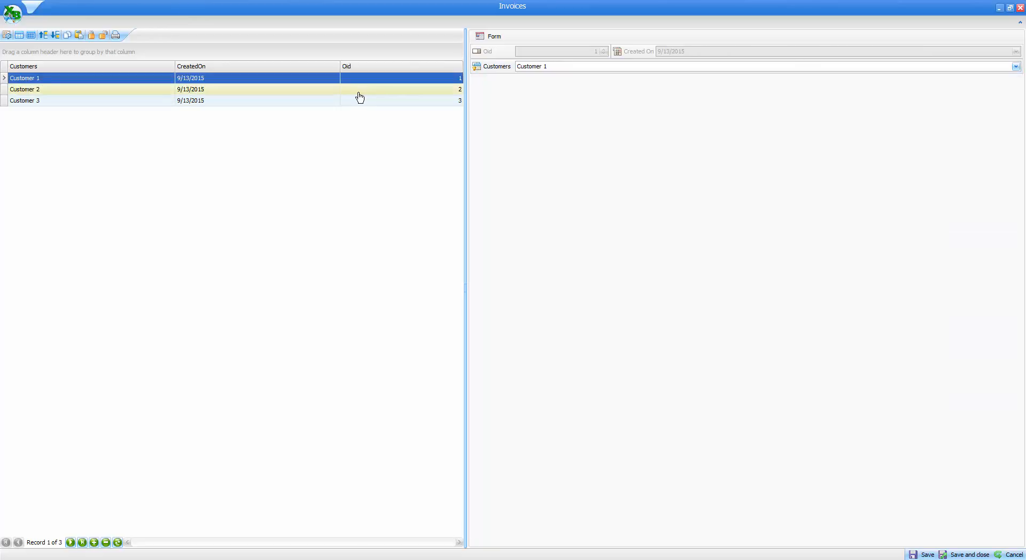
pyautogui.click(358, 91)
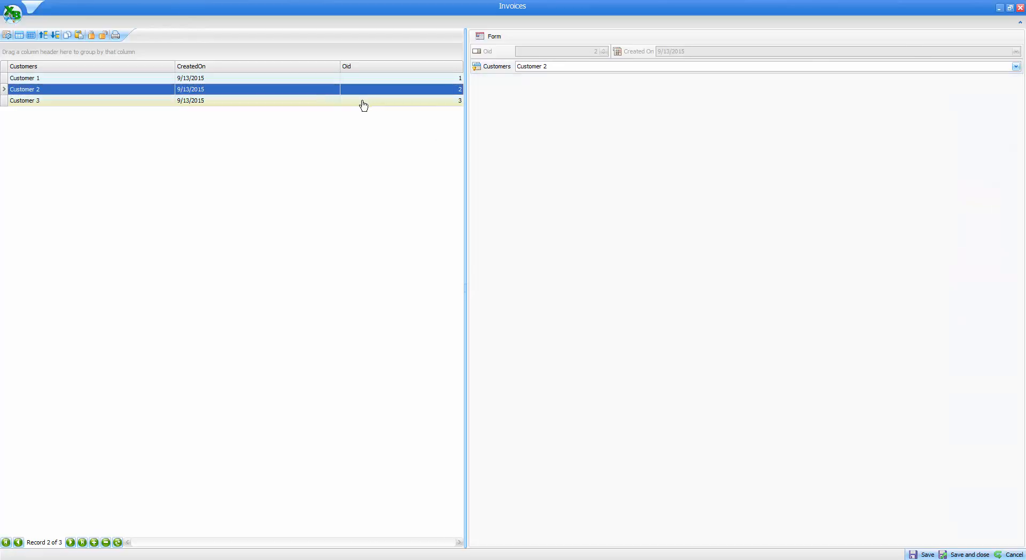
pyautogui.click(363, 103)
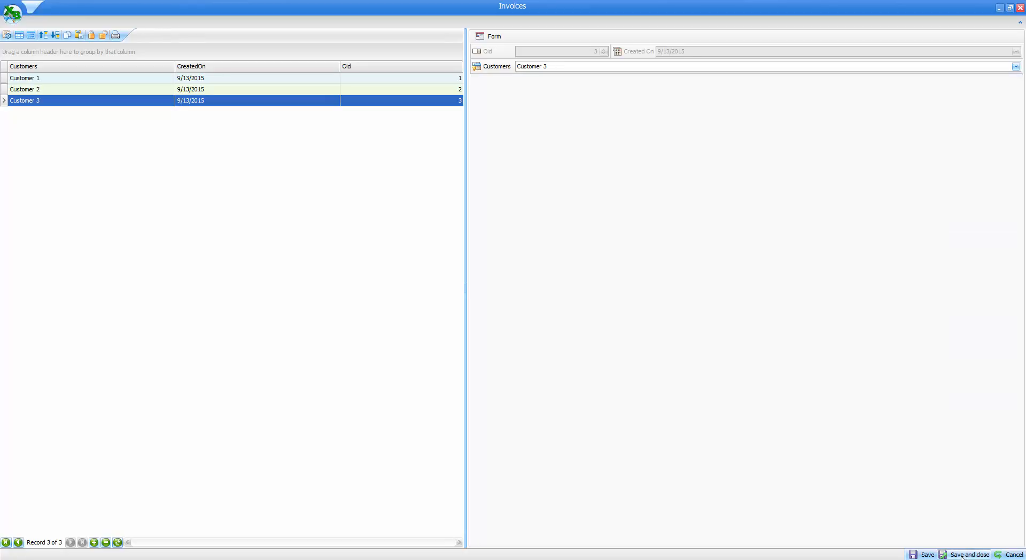
pyautogui.click(963, 554)
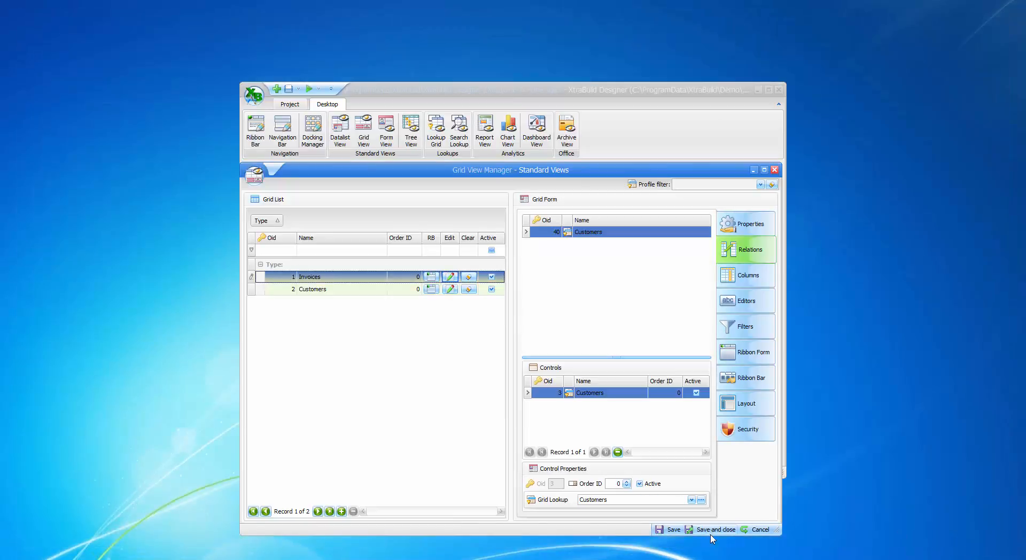
pyautogui.click(711, 531)
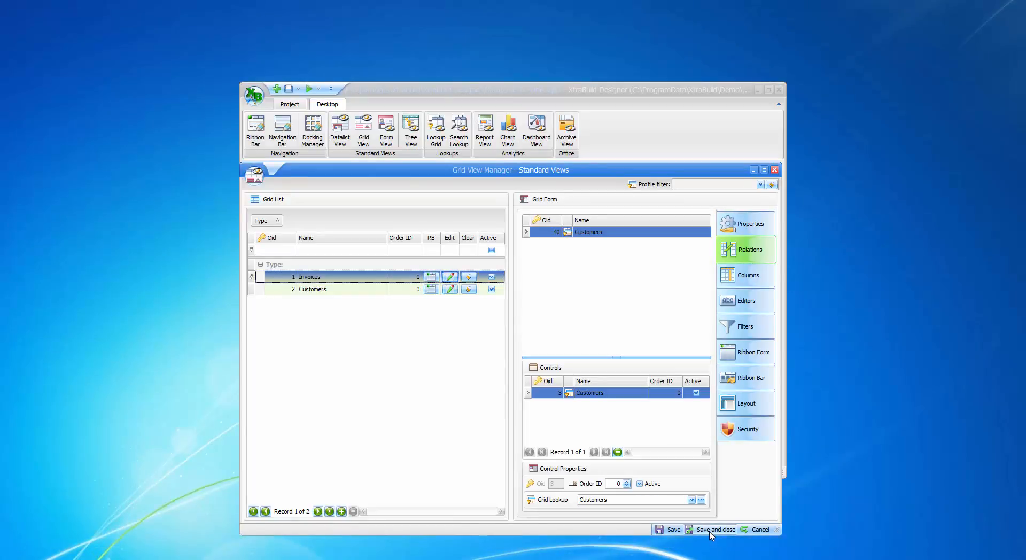